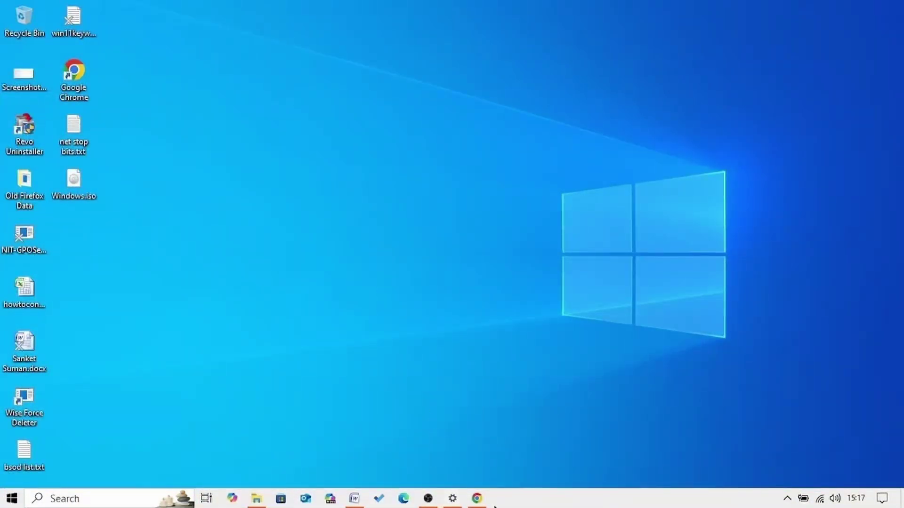
Bring the KB5062649 Update Catalog results back and open the Start menu.
left_click(478, 499)
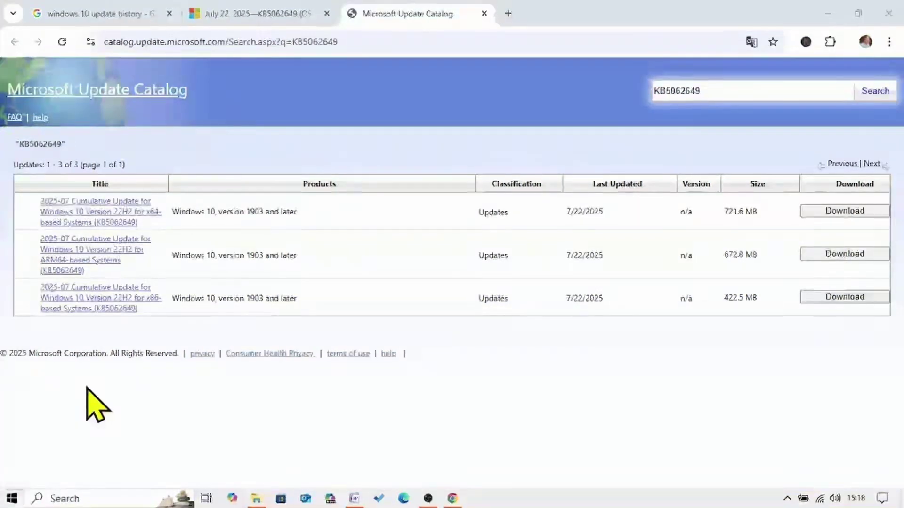
left_click(12, 499)
Open Settings > System > About and confirm a 64-bit operating system on an x64-based processor.
left_click(17, 441)
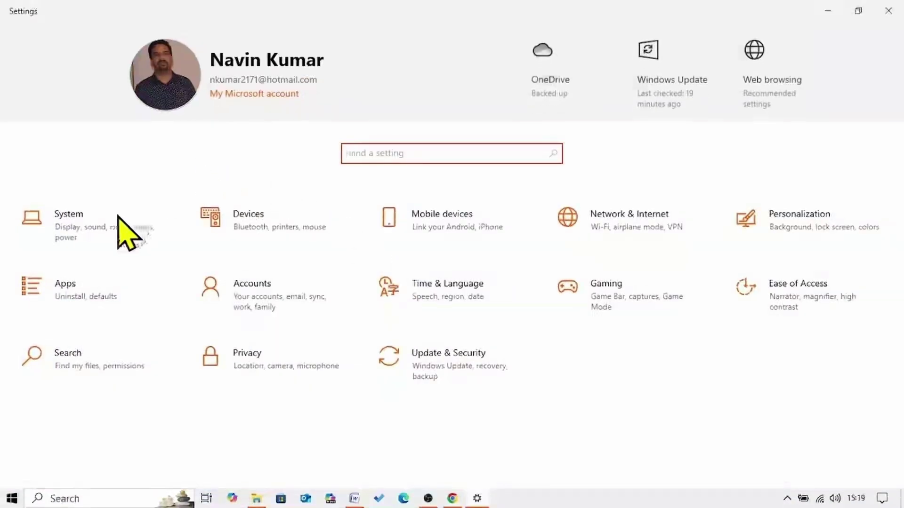
left_click(125, 232)
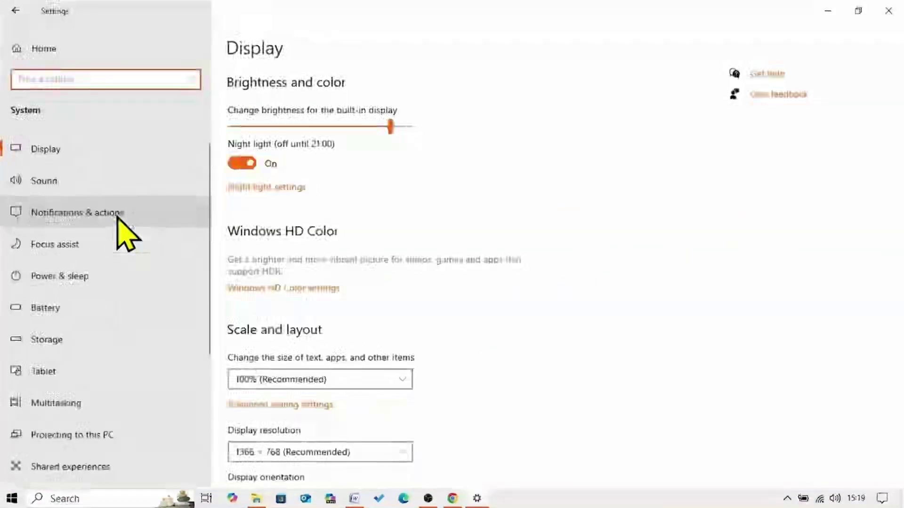
scroll(112, 429, "down", 3)
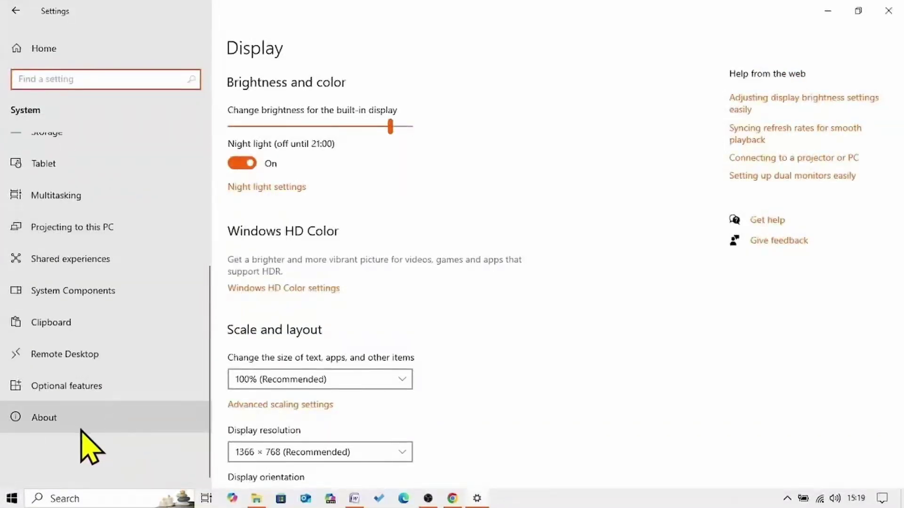
left_click(40, 421)
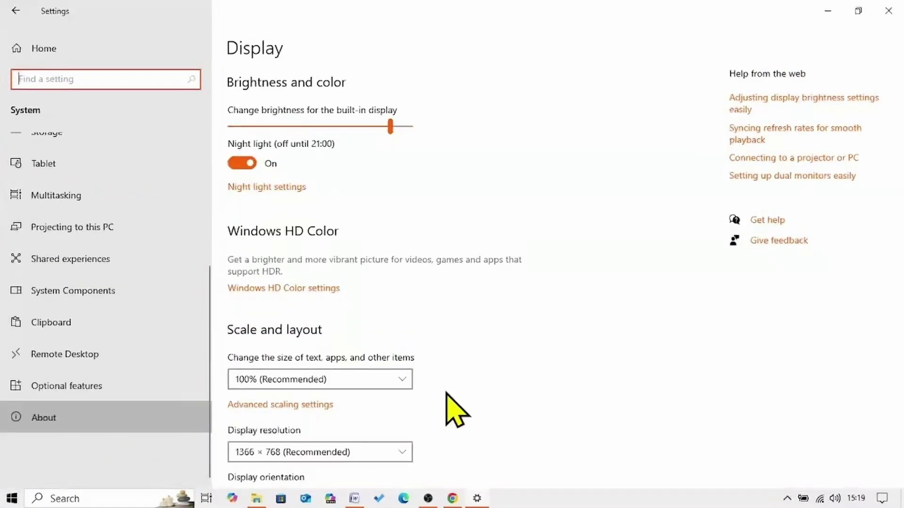
scroll(453, 307, "down", 2)
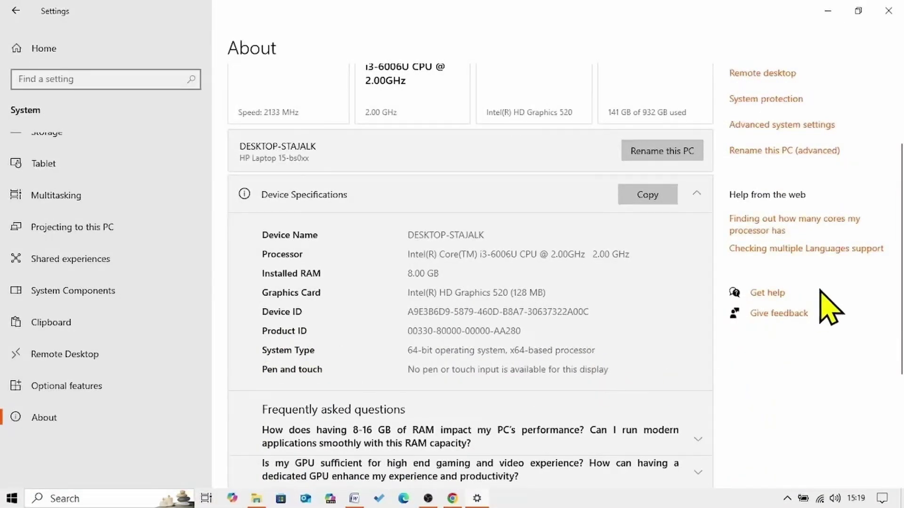
Close Settings and download the 722 MB x64 KB5062649 .msu package from the catalog.
left_click(888, 10)
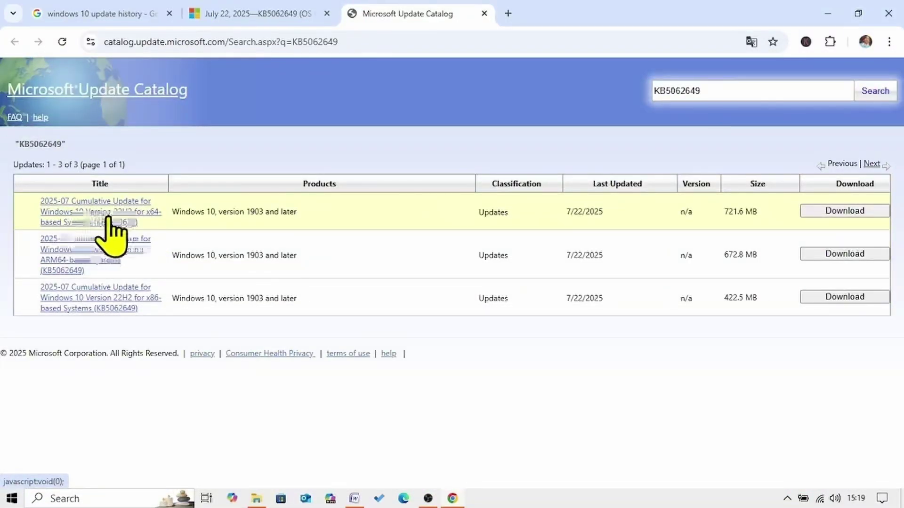
left_click(852, 213)
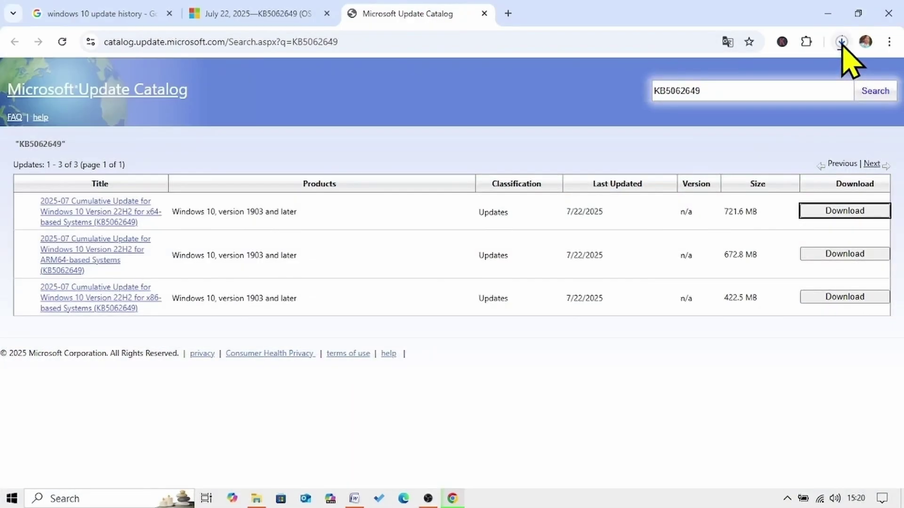
left_click(842, 42)
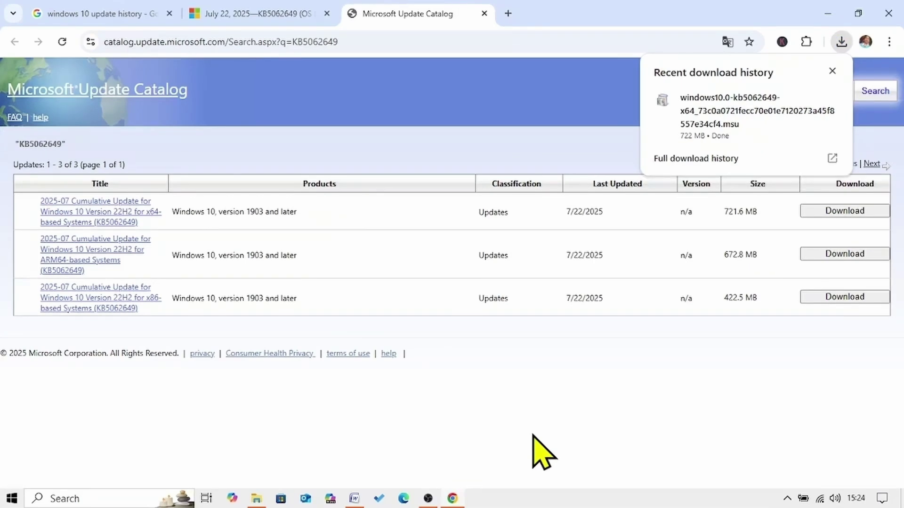
mouse_move(716, 88)
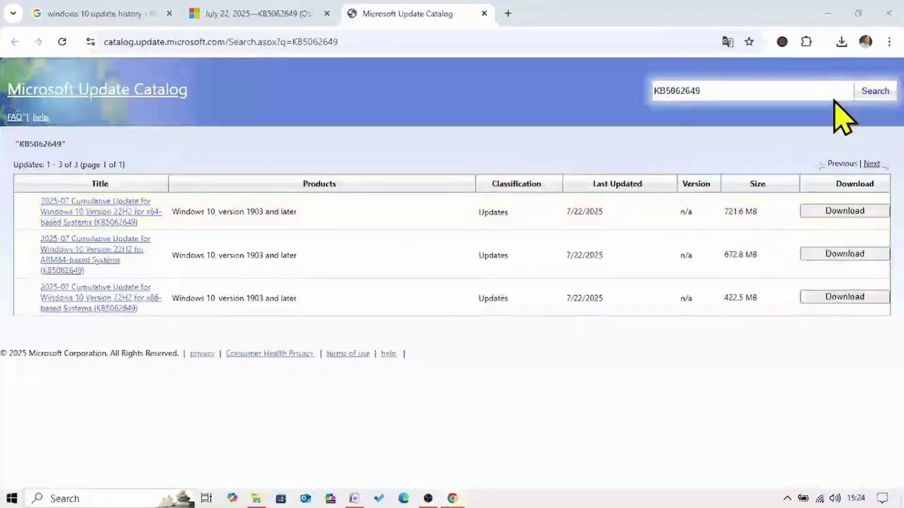
Approve the KB5062649 standalone installer prompt, then cancel once package copying begins.
left_click(833, 14)
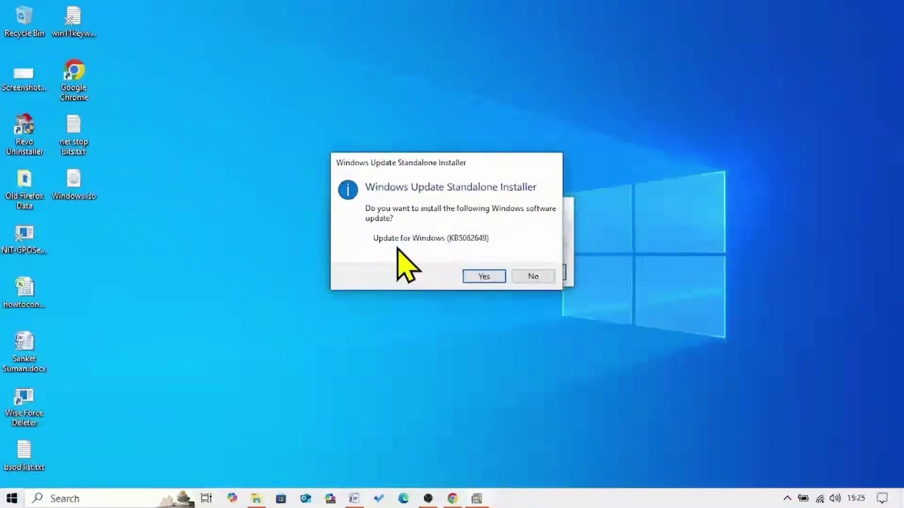
left_click(479, 277)
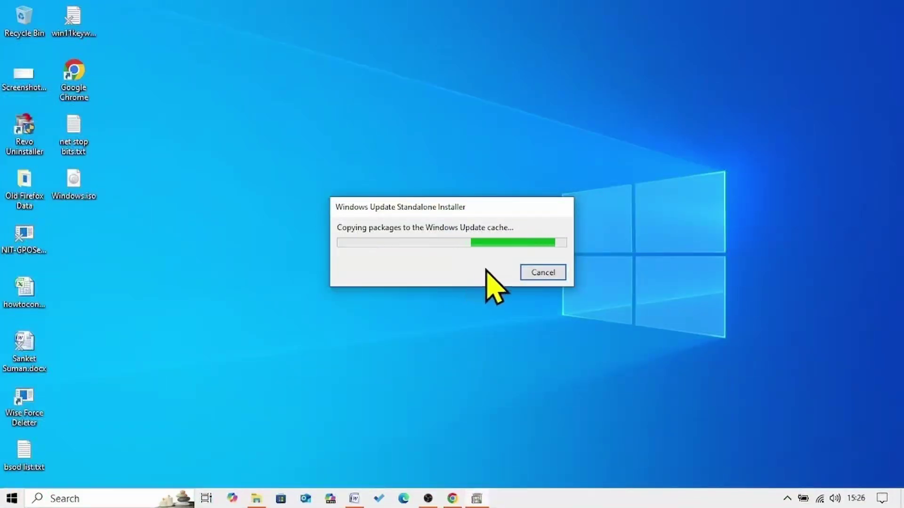
left_click(544, 274)
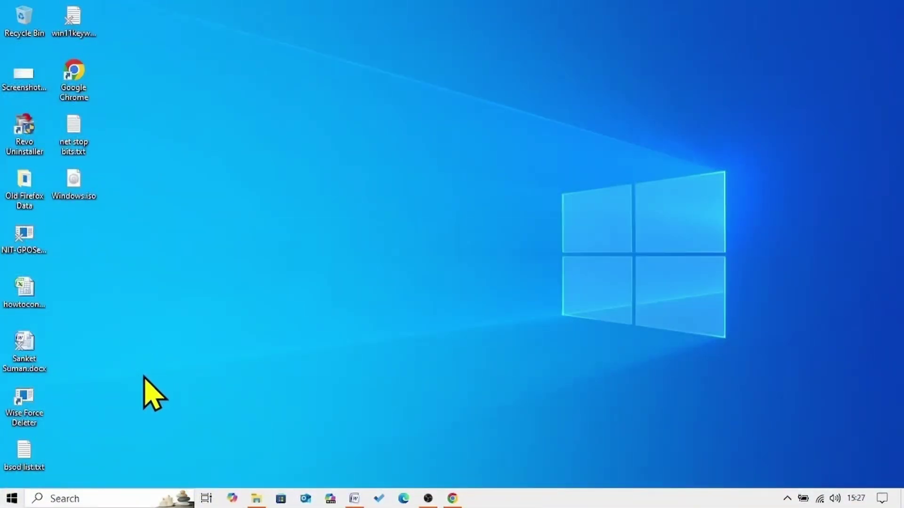
Run the Windows Update troubleshooter under Update & Security > Troubleshoot > Additional troubleshooters, then close it.
left_click(12, 501)
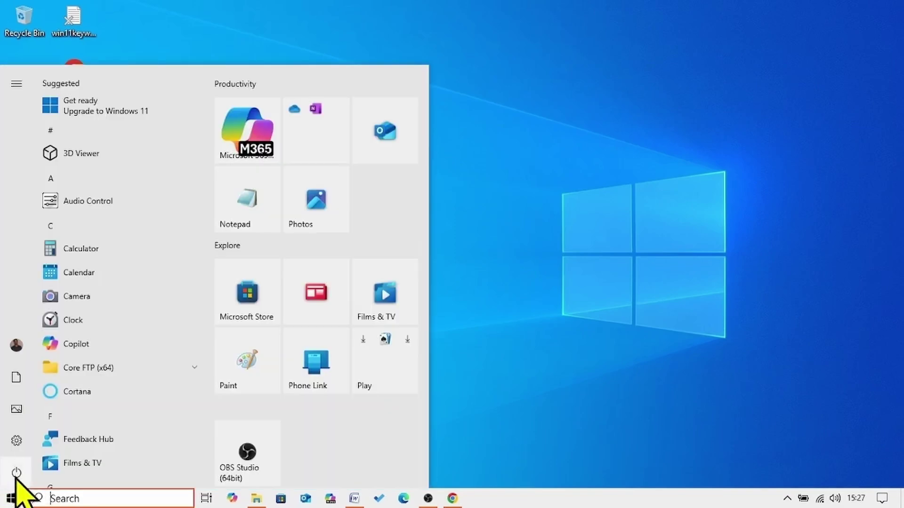
left_click(16, 447)
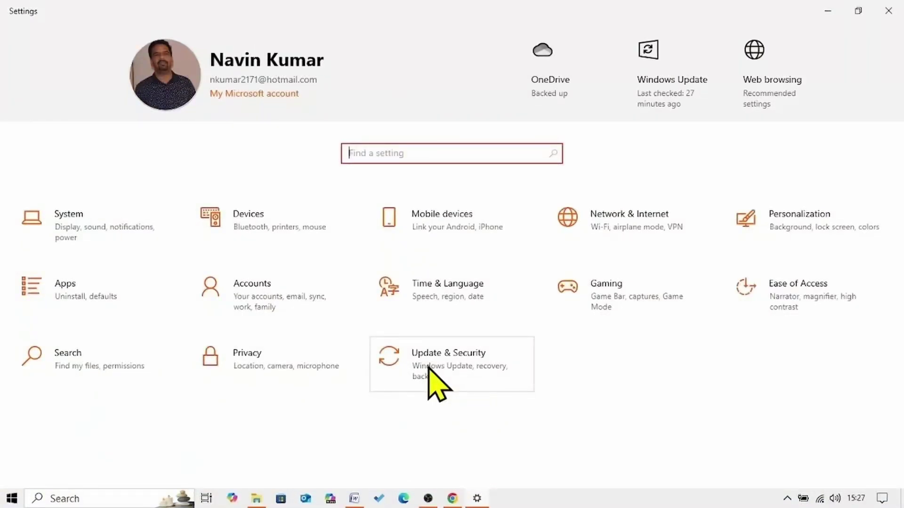
left_click(429, 370)
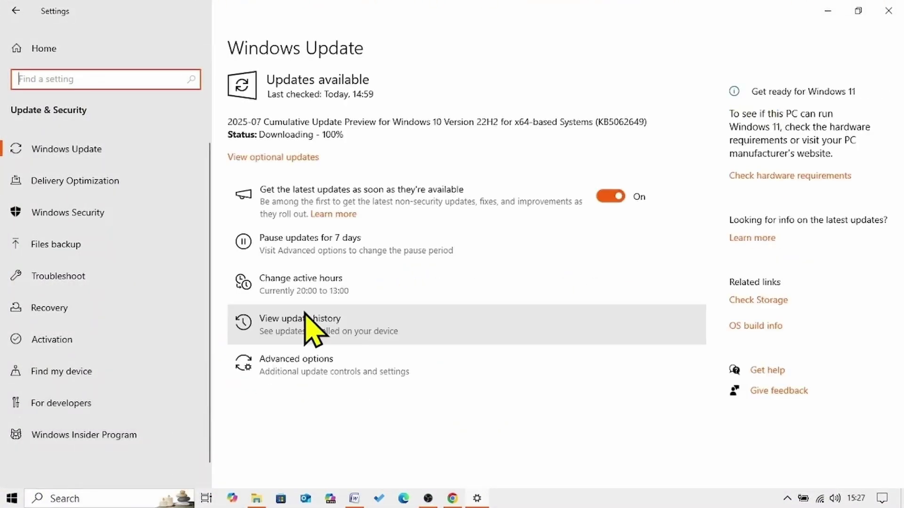
left_click(71, 275)
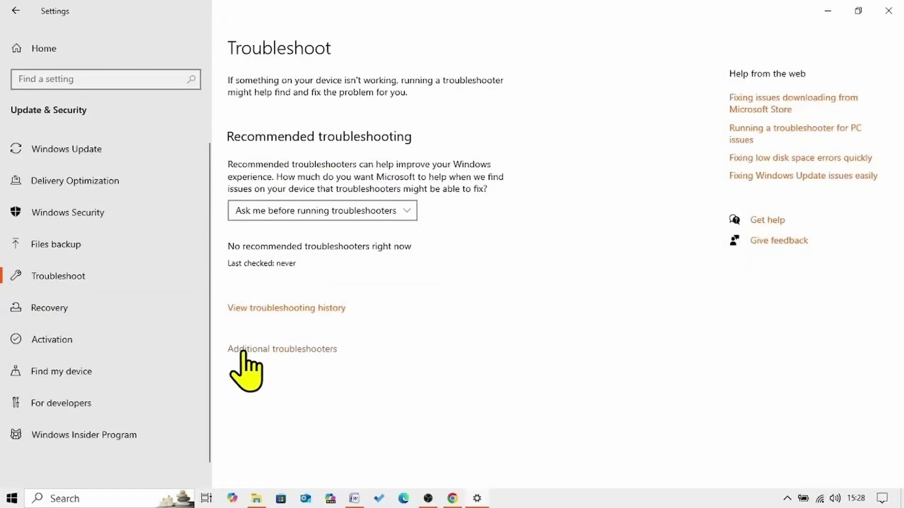
left_click(305, 350)
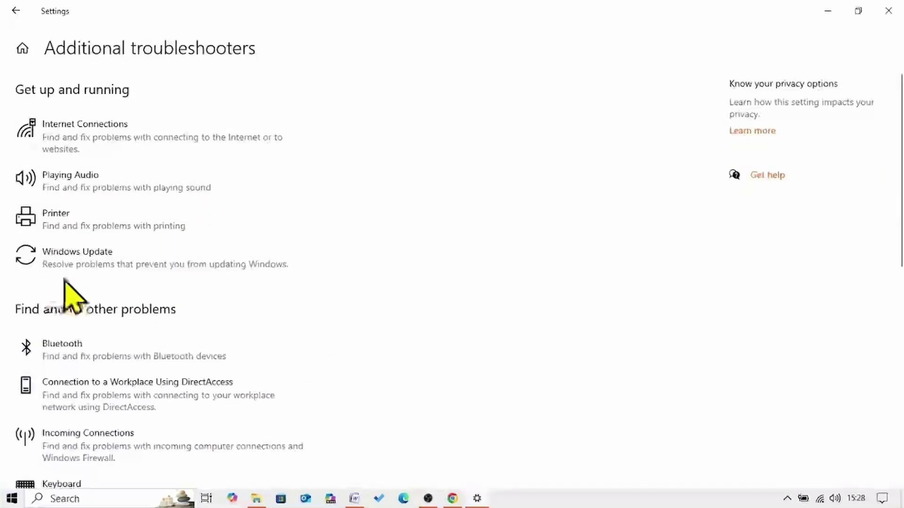
left_click(105, 264)
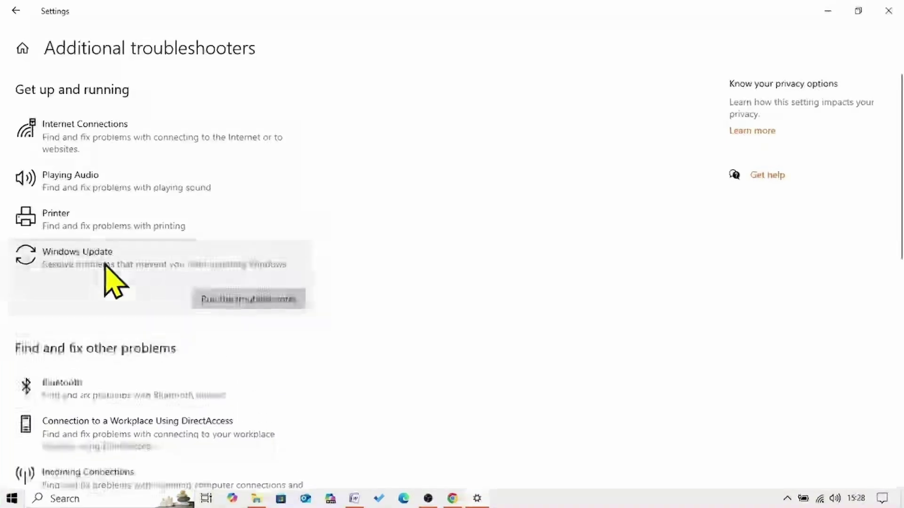
left_click(259, 302)
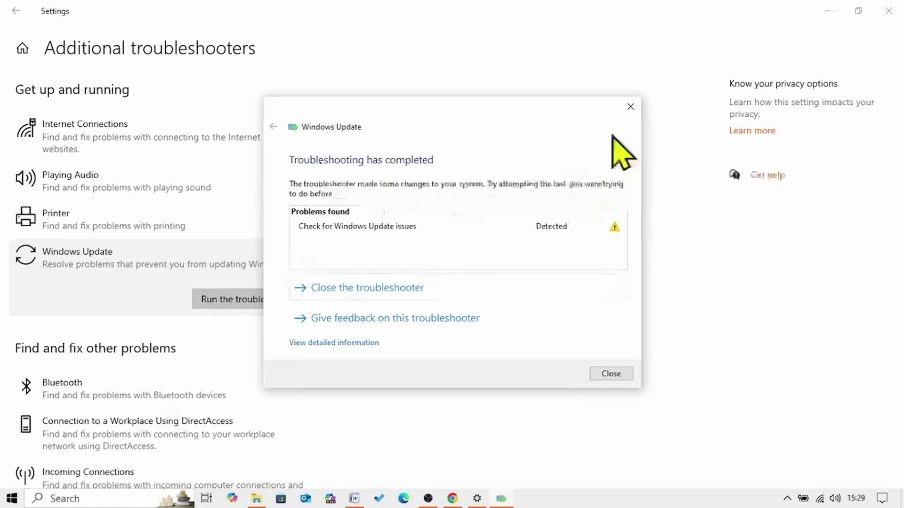
left_click(631, 106)
Reopen Update & Security to confirm KB5062649 is pending install, then minimize Settings.
left_click(888, 10)
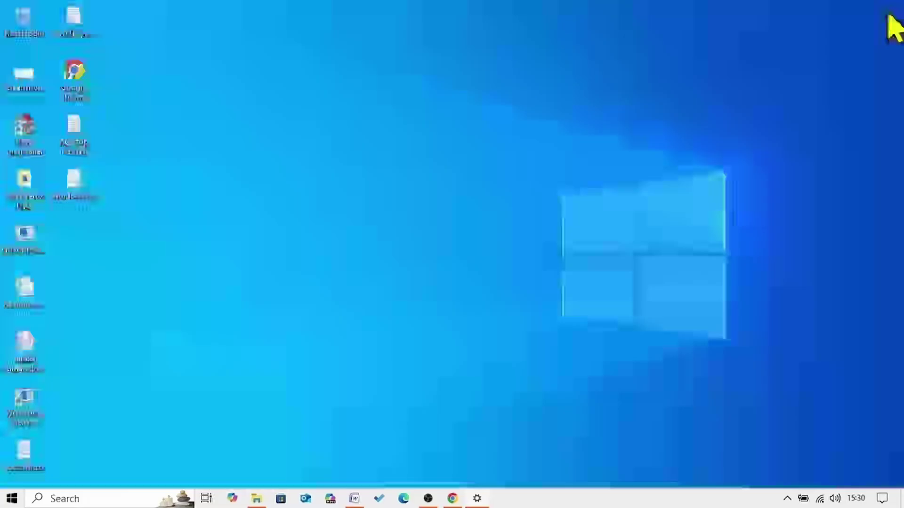
left_click(12, 500)
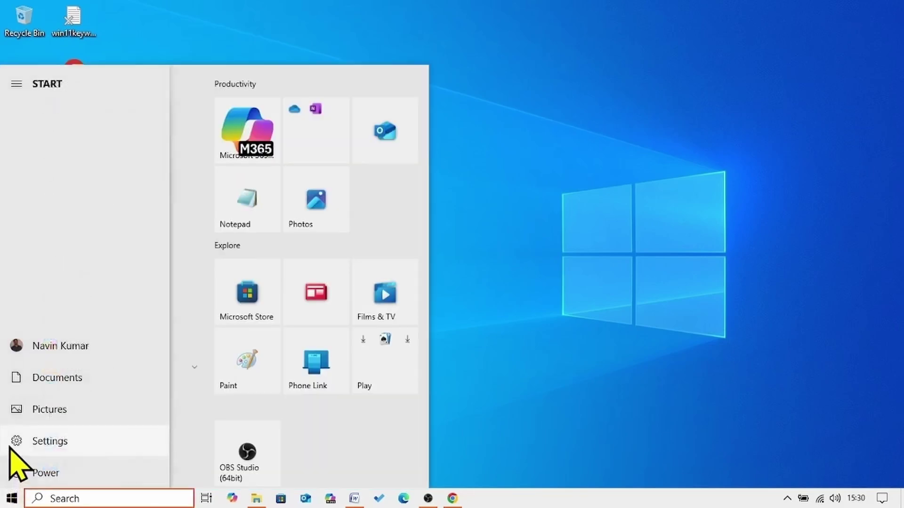
left_click(13, 445)
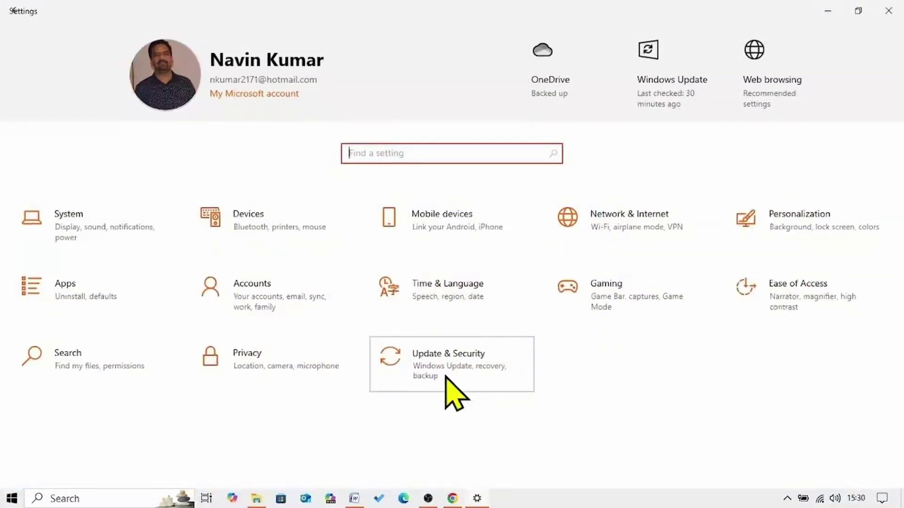
left_click(451, 395)
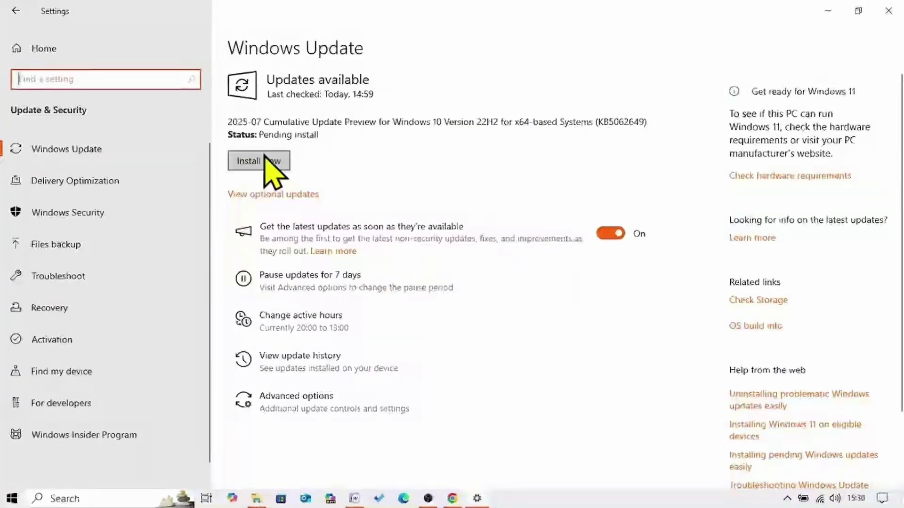
left_click(829, 11)
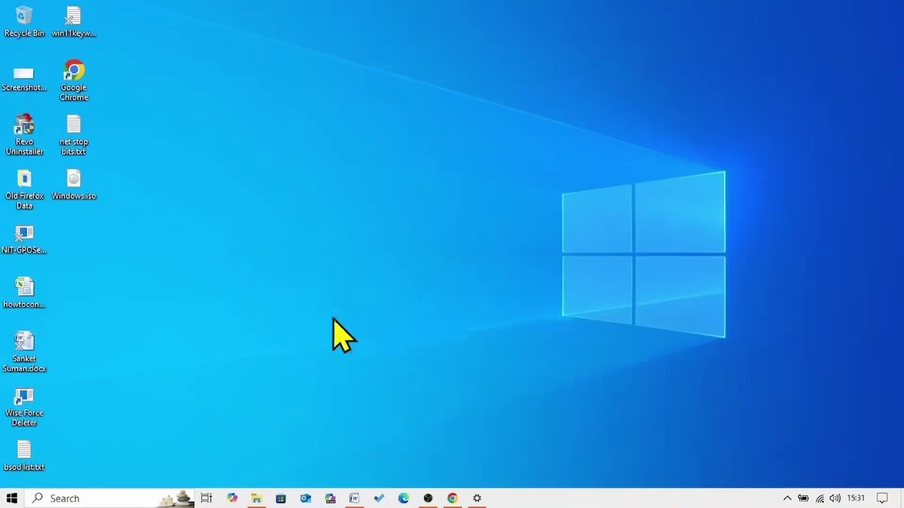
Search for cmd and launch Command Prompt as administrator.
left_click(66, 498)
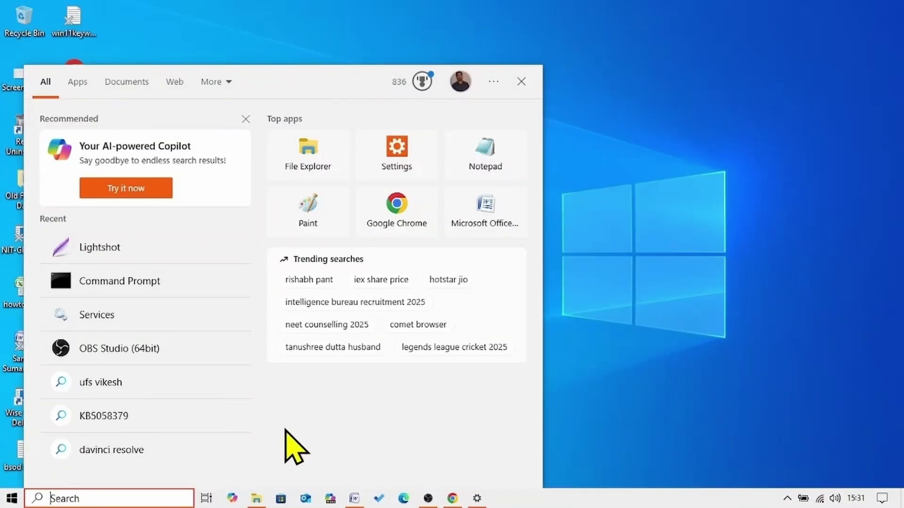
type("cmd")
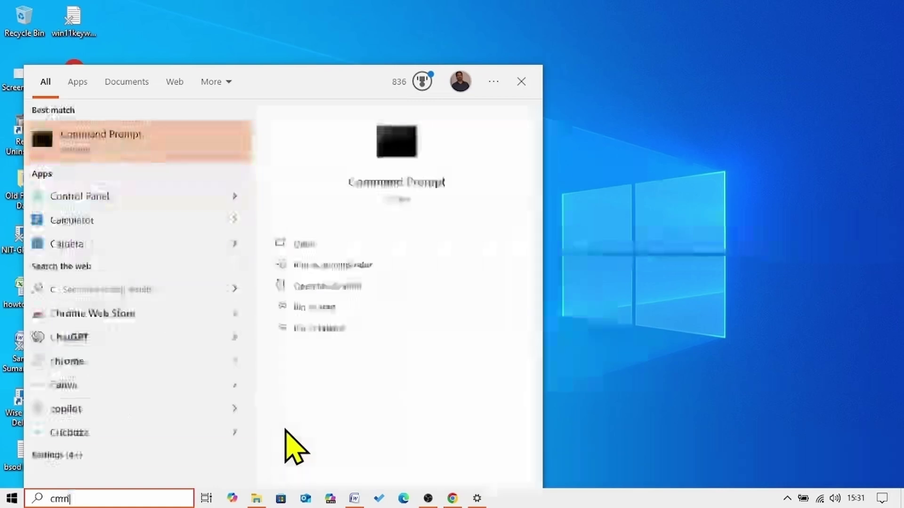
right_click(122, 136)
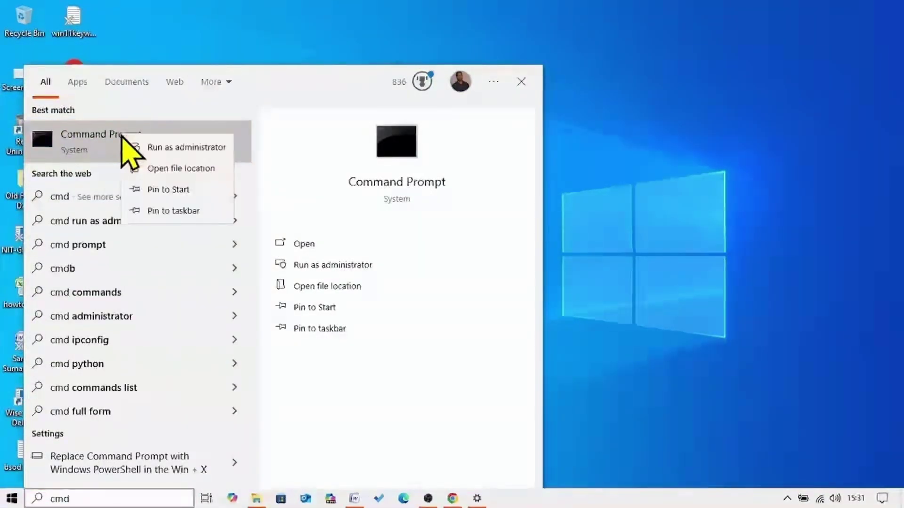
left_click(157, 149)
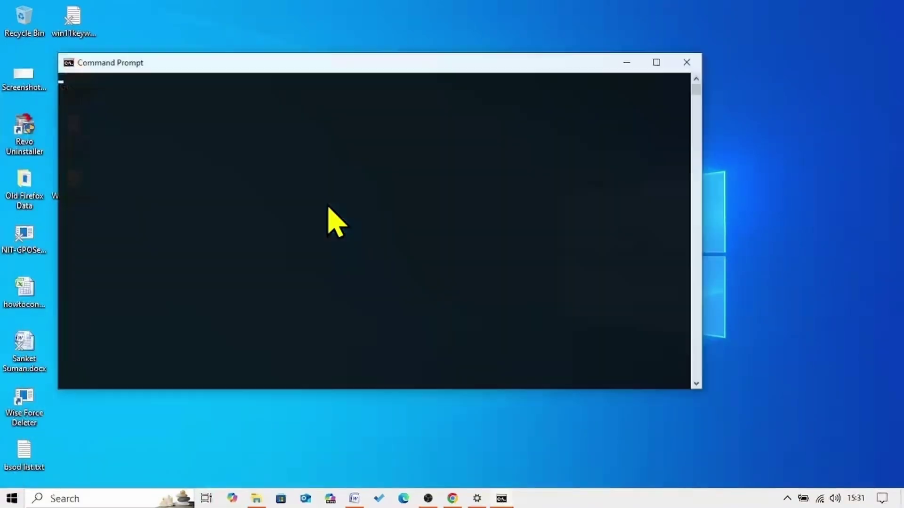
Open the net stop bits.txt notes and arrange Command Prompt to the left of Notepad.
left_click_drag(706, 247, 554, 245)
left_click_drag(146, 61, 198, 49)
double_click(74, 133)
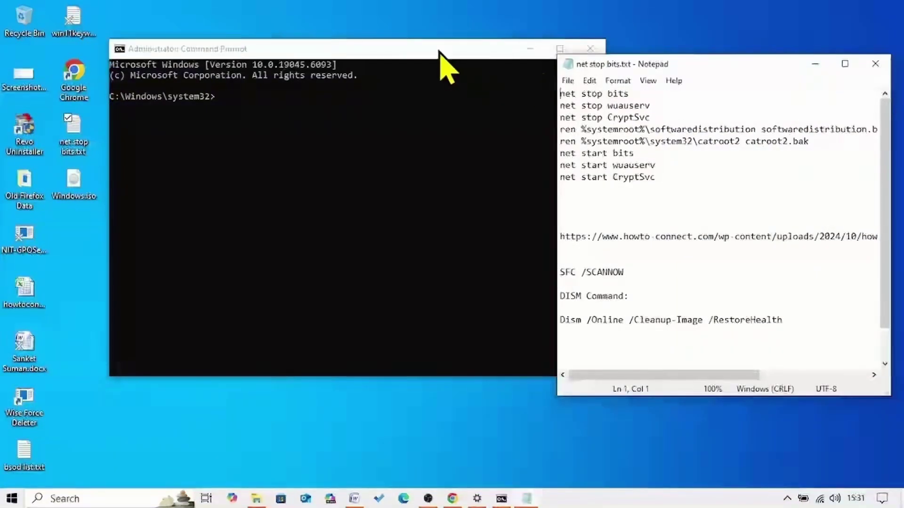
left_click_drag(440, 51, 382, 51)
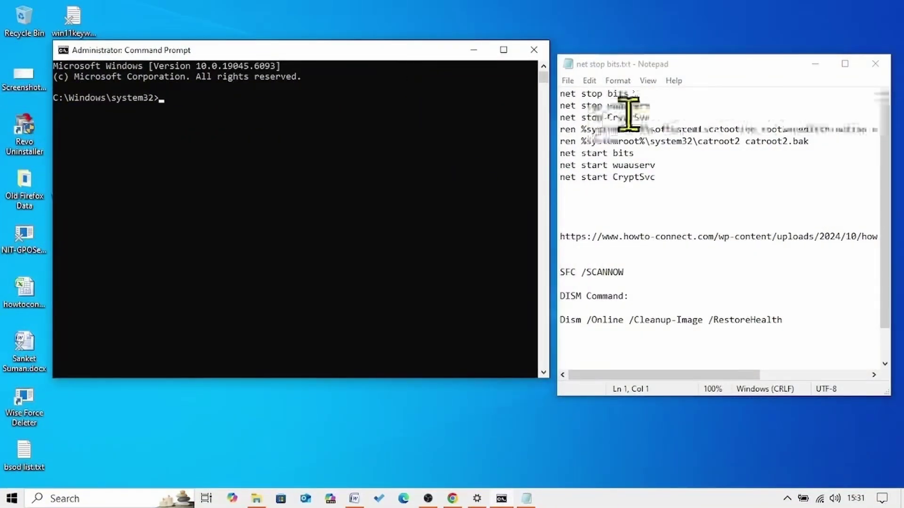
left_click_drag(699, 186, 561, 94)
left_click(621, 189)
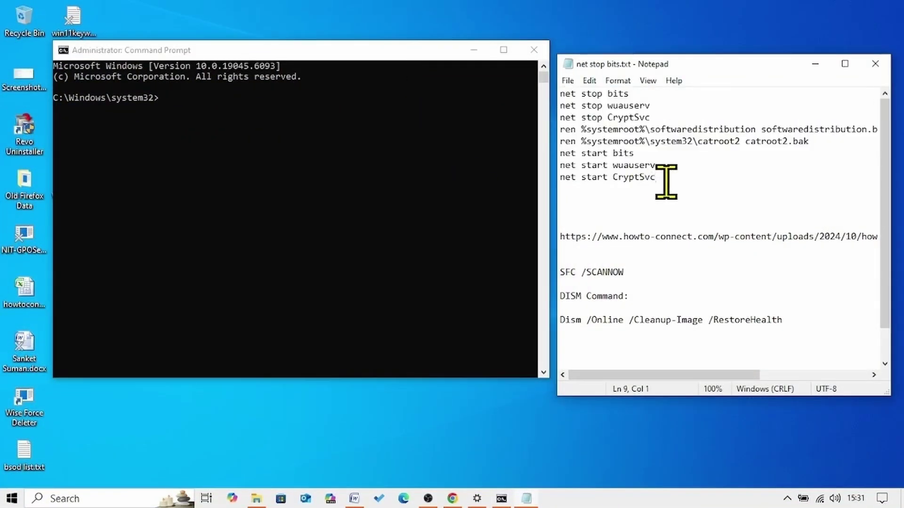
left_click_drag(658, 181, 549, 97)
left_click(613, 164)
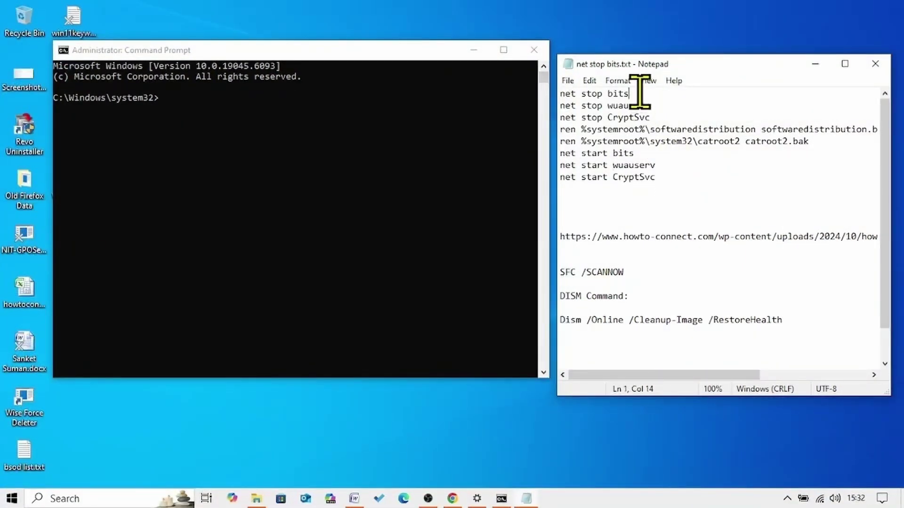
Copy and run net stop bits and net stop wuauserv in Command Prompt.
left_click_drag(637, 93, 556, 93)
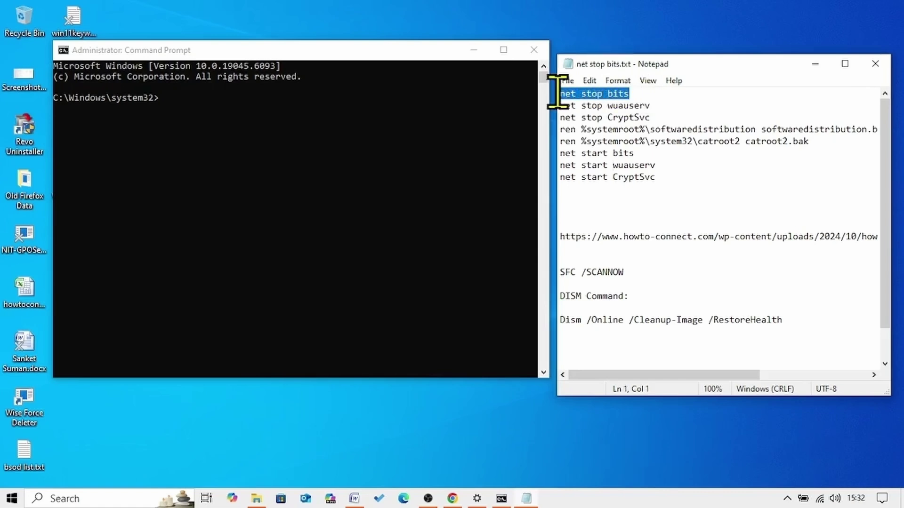
right_click(588, 94)
left_click(601, 139)
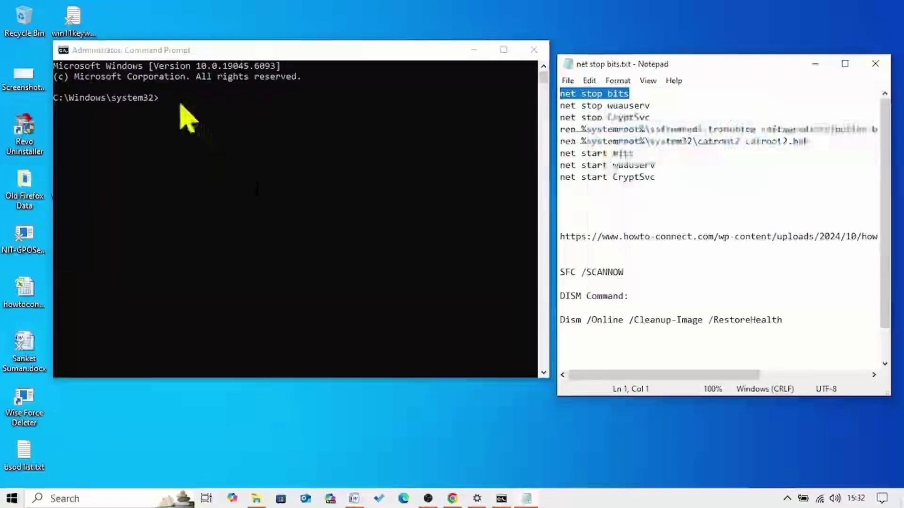
left_click(188, 117)
key("ctrl+v")
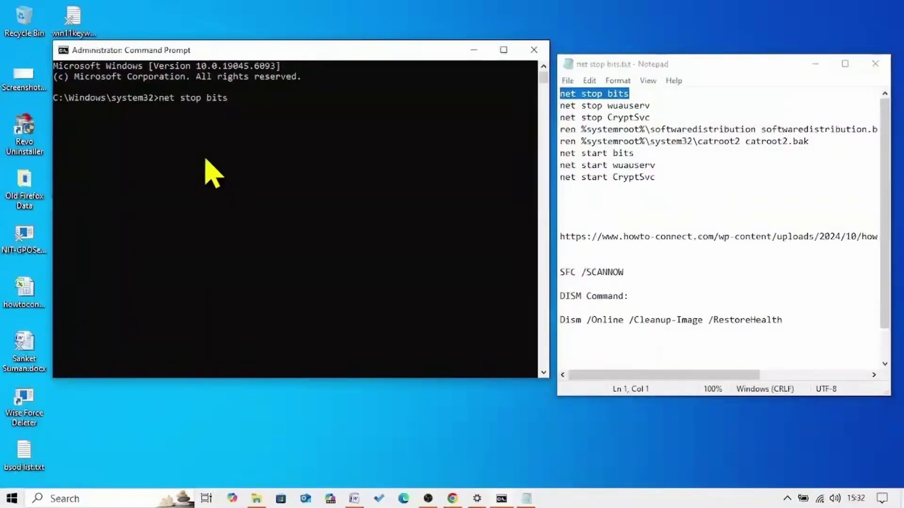
key("Return")
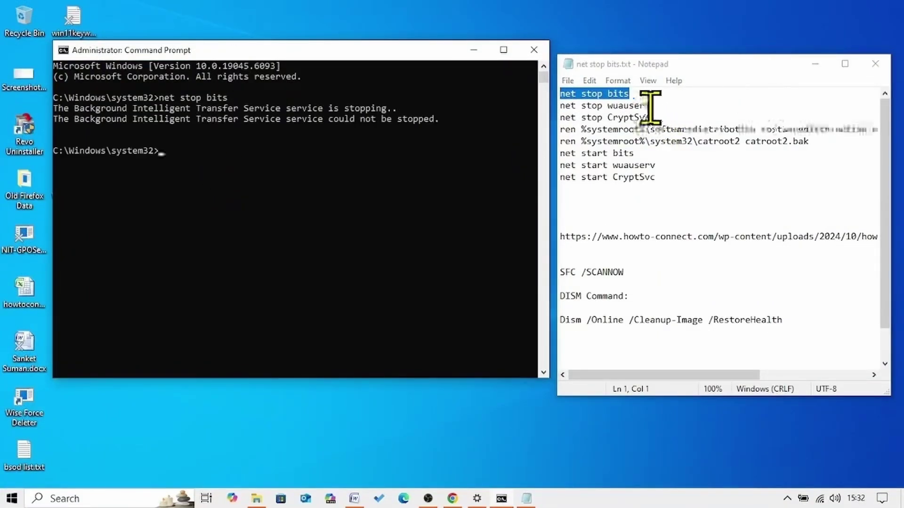
left_click(655, 92)
left_click_drag(651, 106, 548, 105)
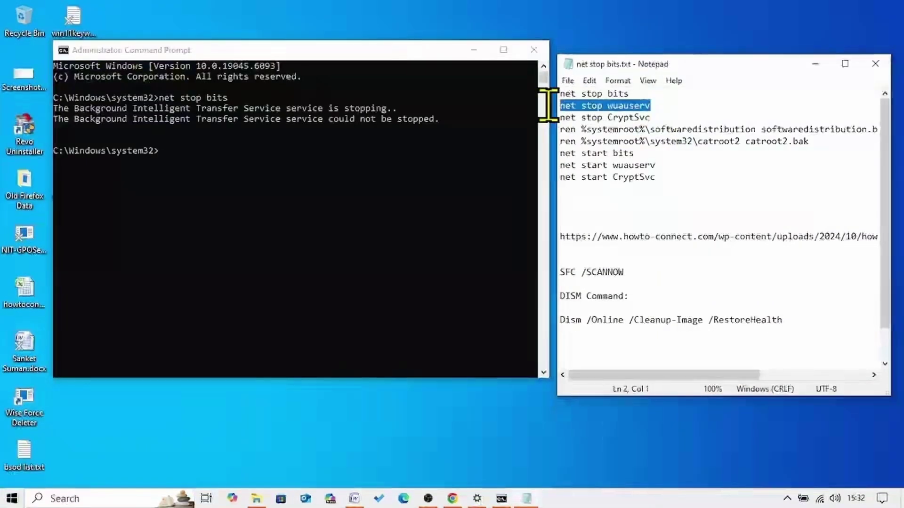
right_click(617, 107)
left_click(640, 142)
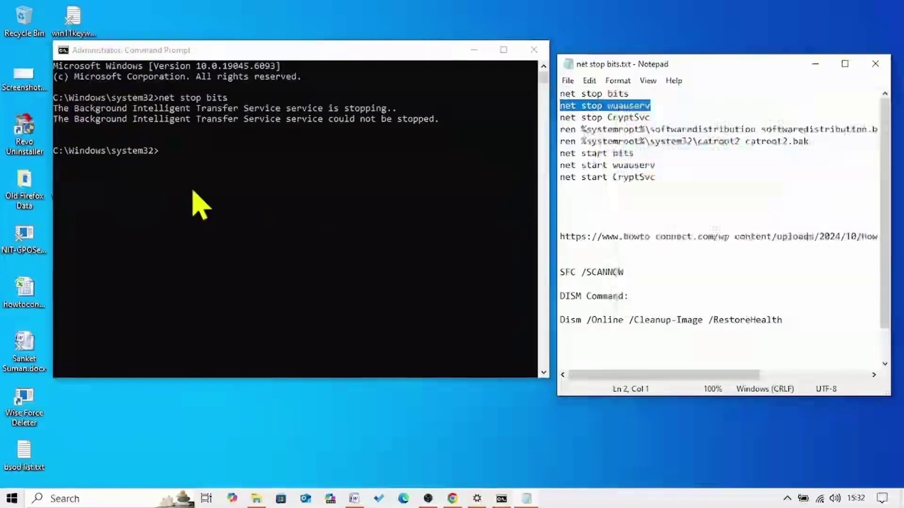
left_click(186, 160)
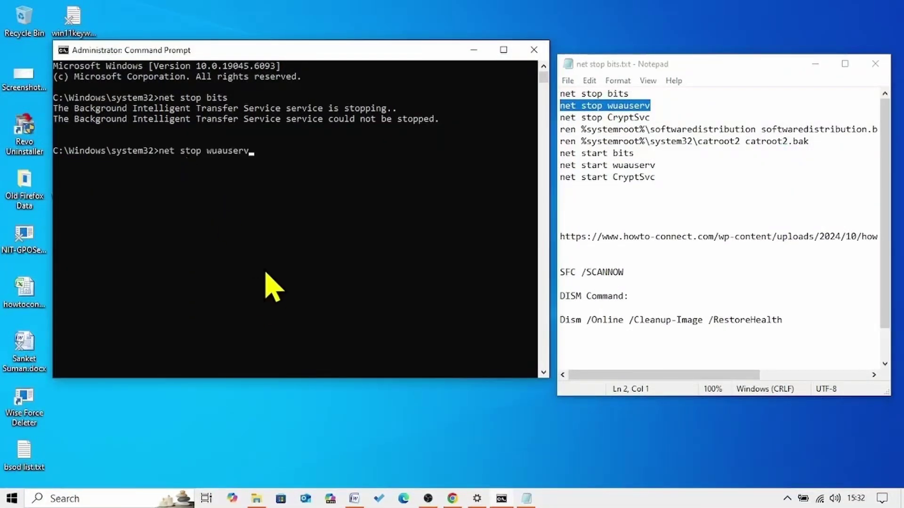
key("Return")
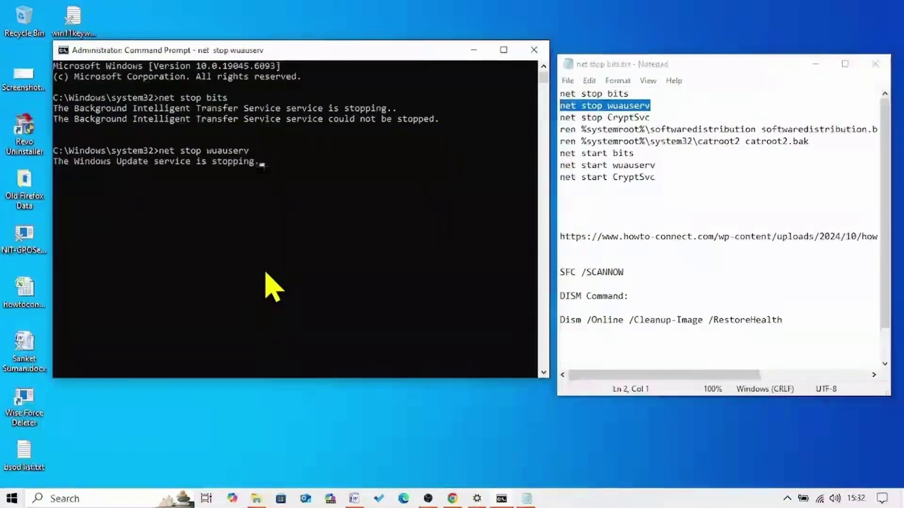
Copy and paste net stop CryptSvc into Command Prompt.
left_click_drag(661, 118, 555, 115)
left_click(659, 116)
right_click(585, 119)
left_click(594, 159)
left_click(182, 203)
right_click(182, 203)
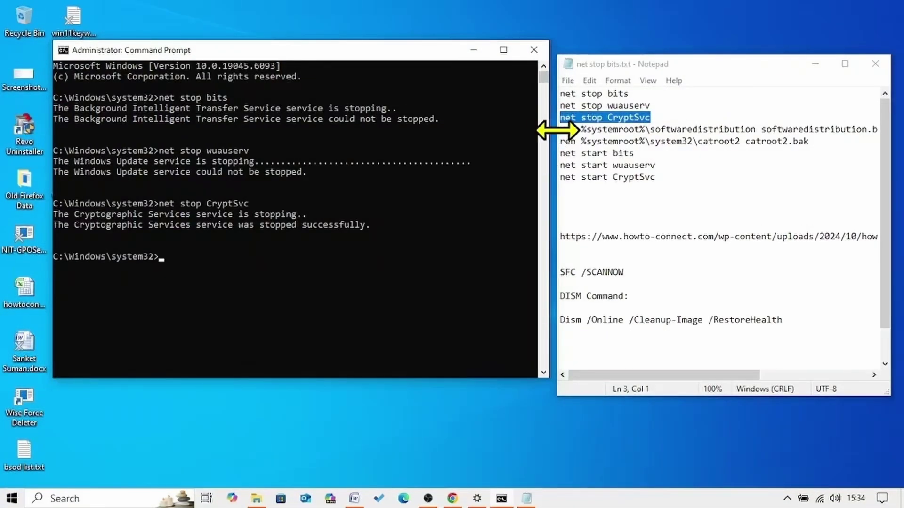
Run the ren commands for the softwaredistribution and catroot2 folders.
left_click_drag(562, 129, 889, 125)
right_click(735, 129)
left_click(753, 172)
right_click(188, 269)
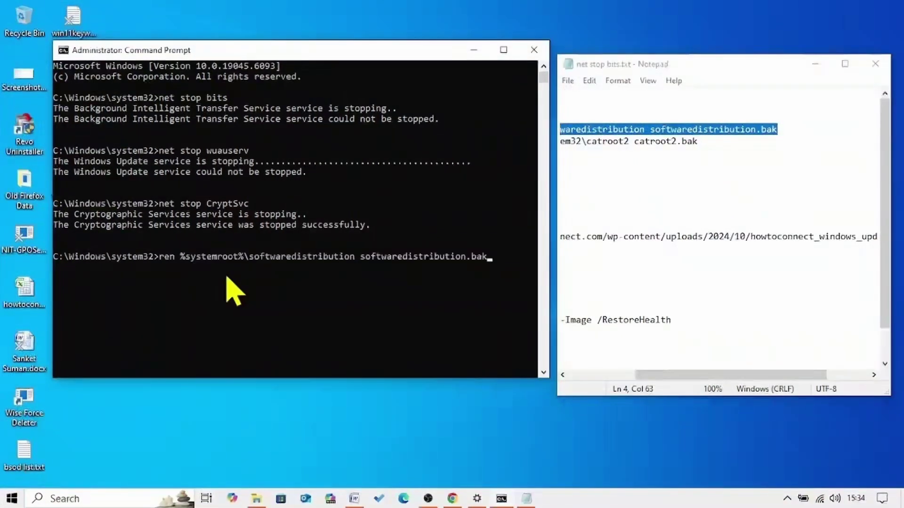
key("Return")
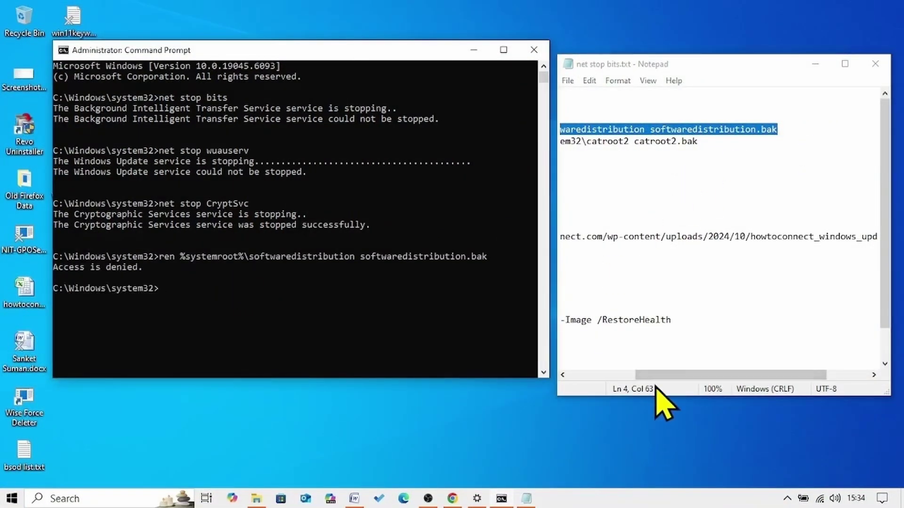
left_click_drag(655, 376, 591, 381)
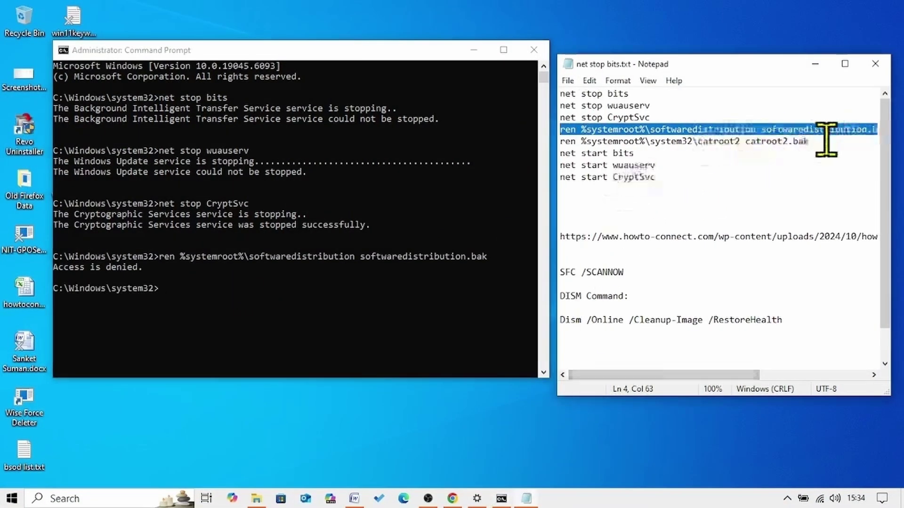
left_click_drag(827, 142, 568, 146)
right_click(570, 147)
left_click(606, 187)
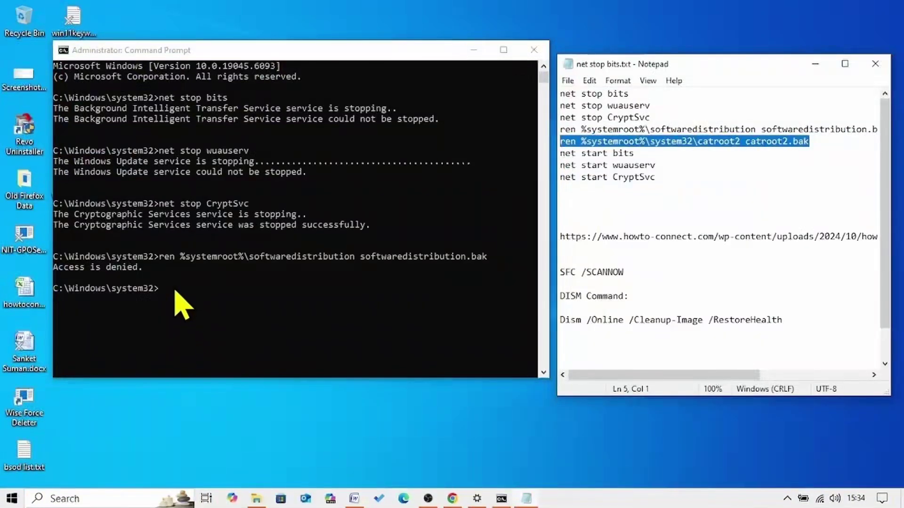
right_click(178, 303)
key("Return")
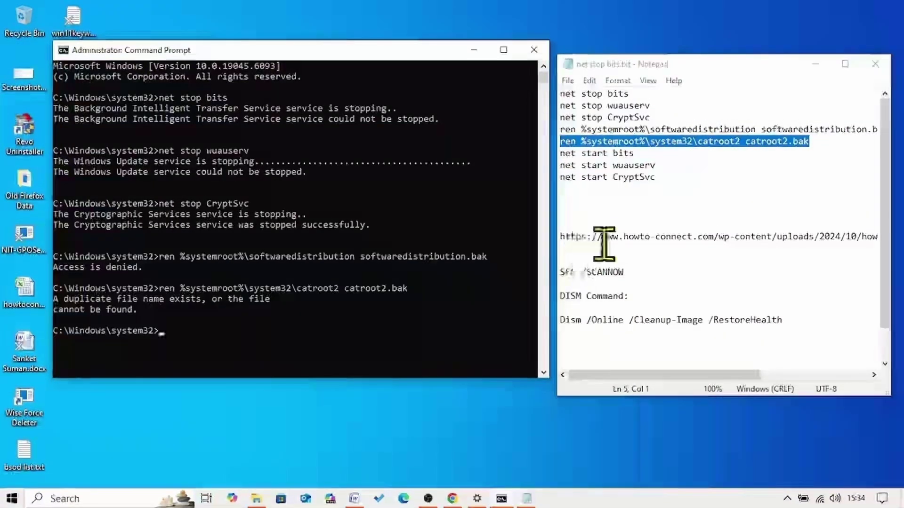
Copy and run net start bits and net start wuauserv.
left_click(628, 226)
left_click_drag(635, 153, 563, 154)
right_click(577, 154)
left_click(607, 194)
right_click(174, 329)
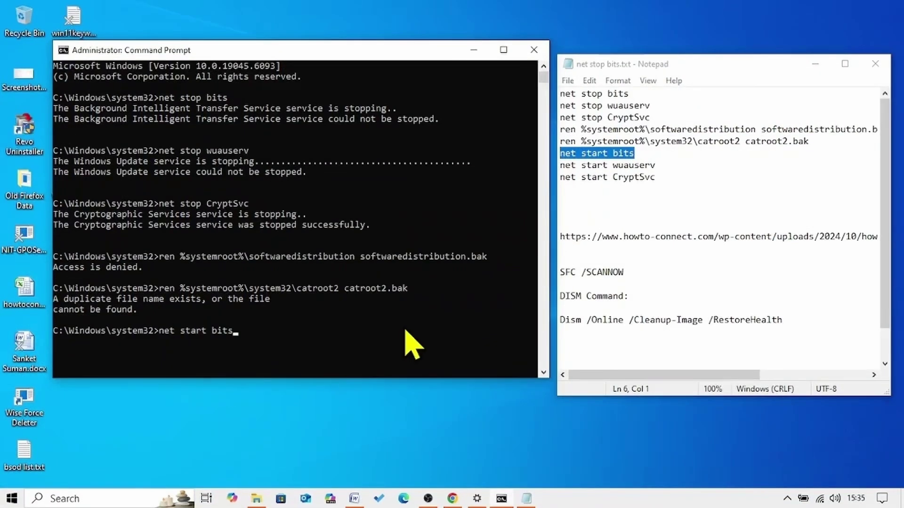
key("Return")
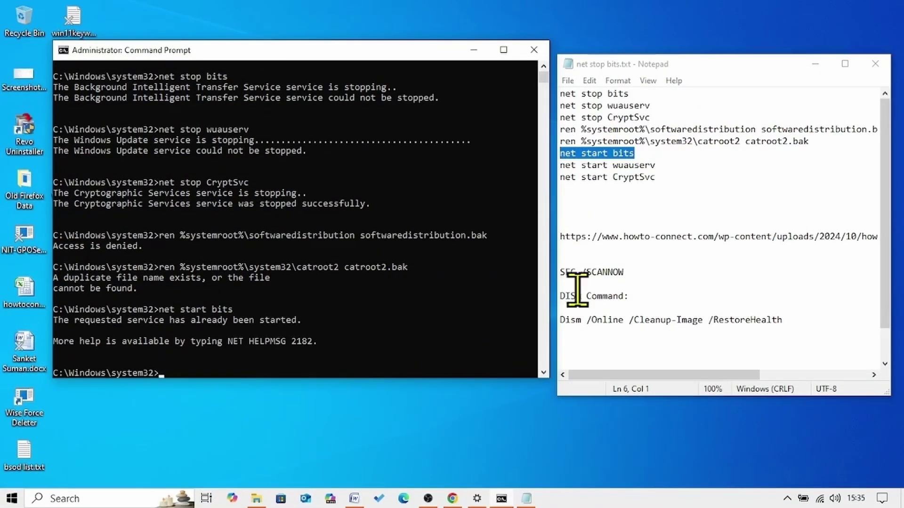
left_click_drag(657, 165, 555, 164)
right_click(585, 160)
left_click(607, 194)
left_click(171, 372)
key("Return")
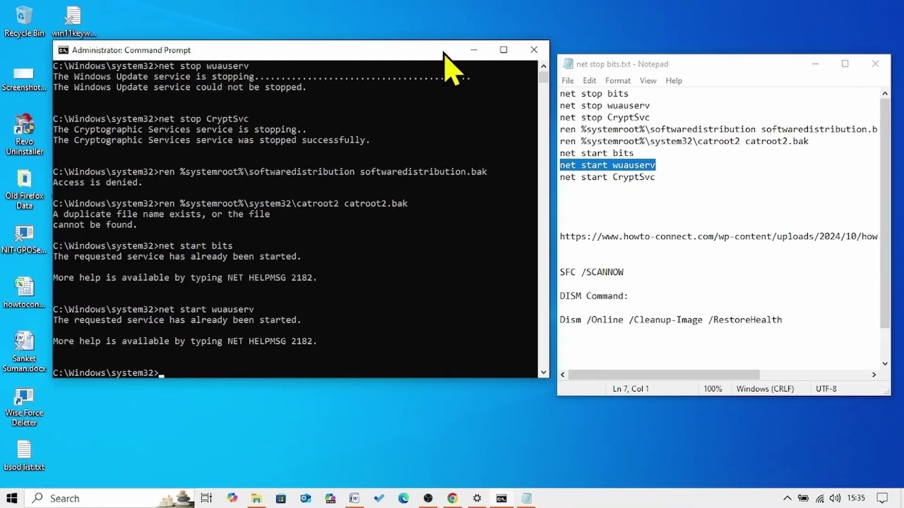
Copy and run net start CryptSvc to restart Cryptographic Services.
left_click_drag(658, 178, 570, 180)
right_click(570, 181)
left_click(595, 223)
left_click(210, 372)
right_click(210, 373)
key("Return")
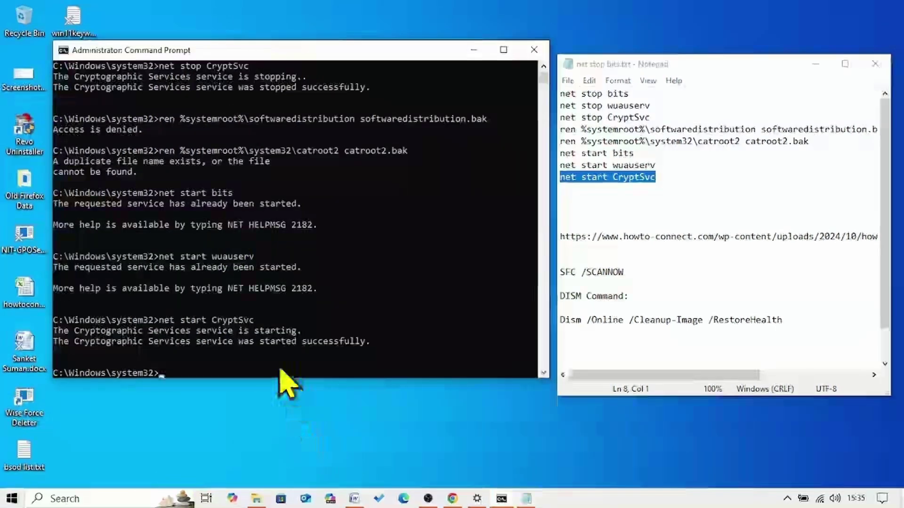
Close Command Prompt and the Notepad notes, then restart the computer.
left_click(534, 50)
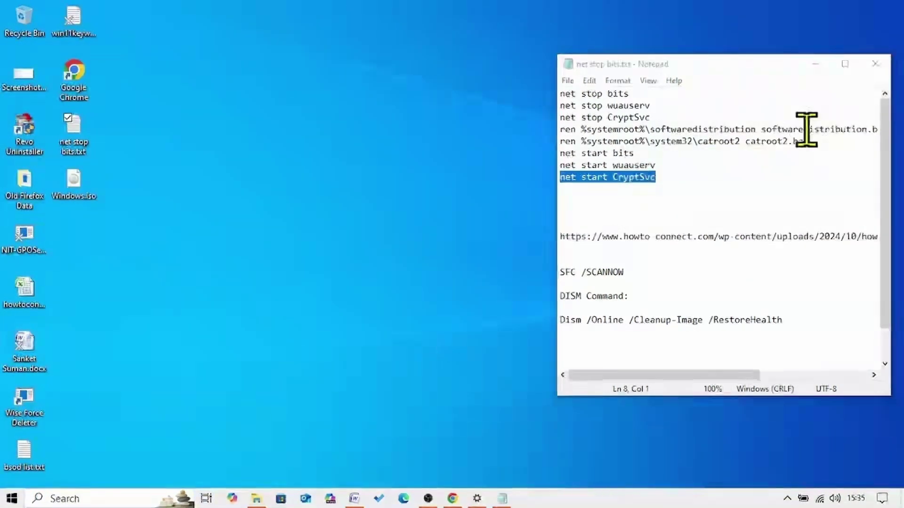
left_click(874, 66)
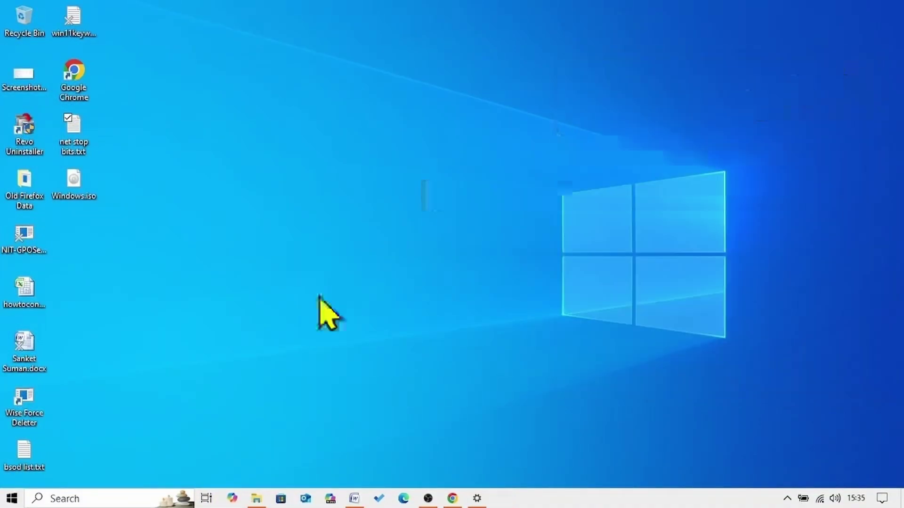
key("super")
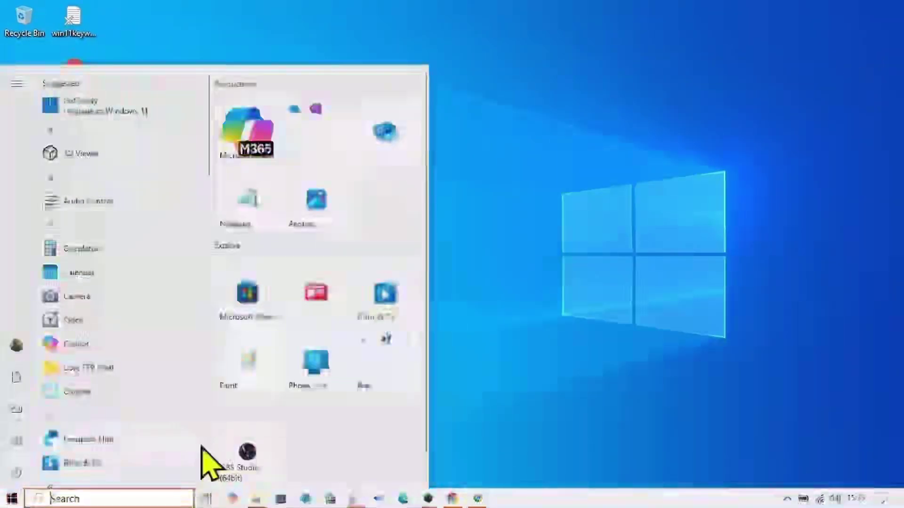
left_click(16, 472)
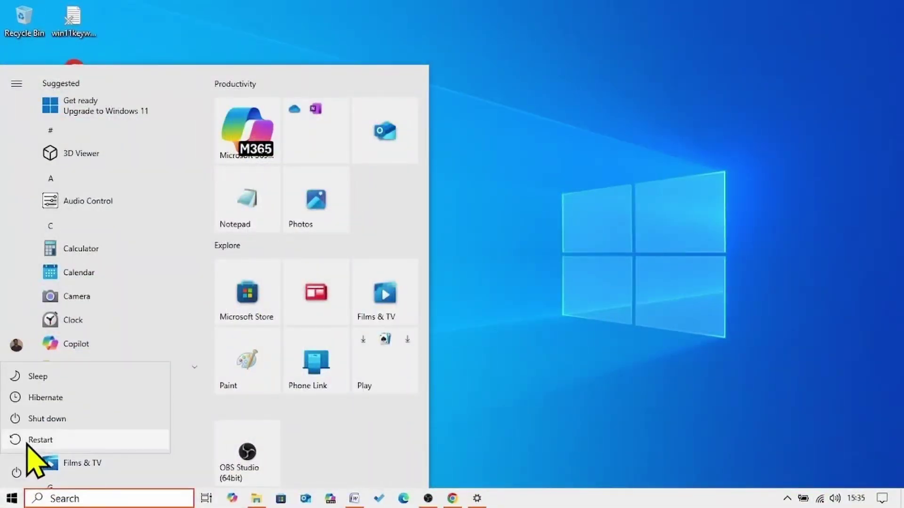
left_click(26, 439)
left_click(655, 279)
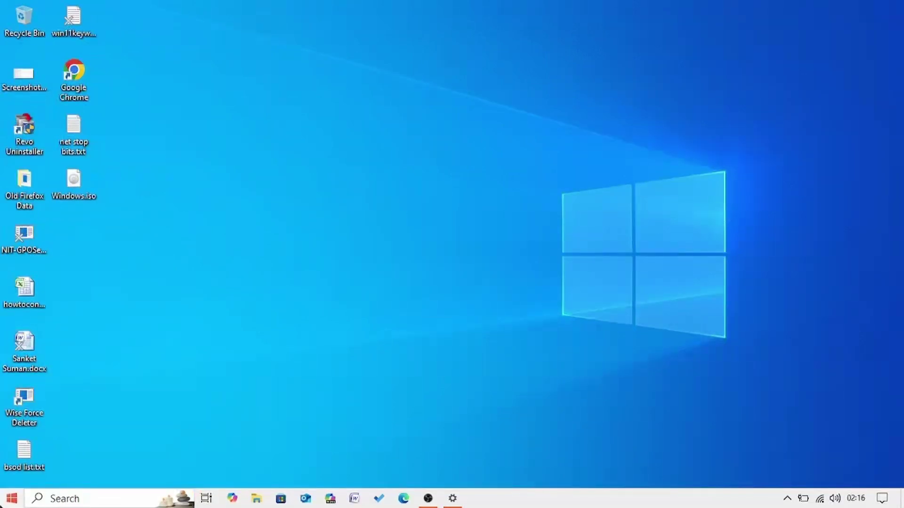
Search for services and open the Services console.
left_click(57, 498)
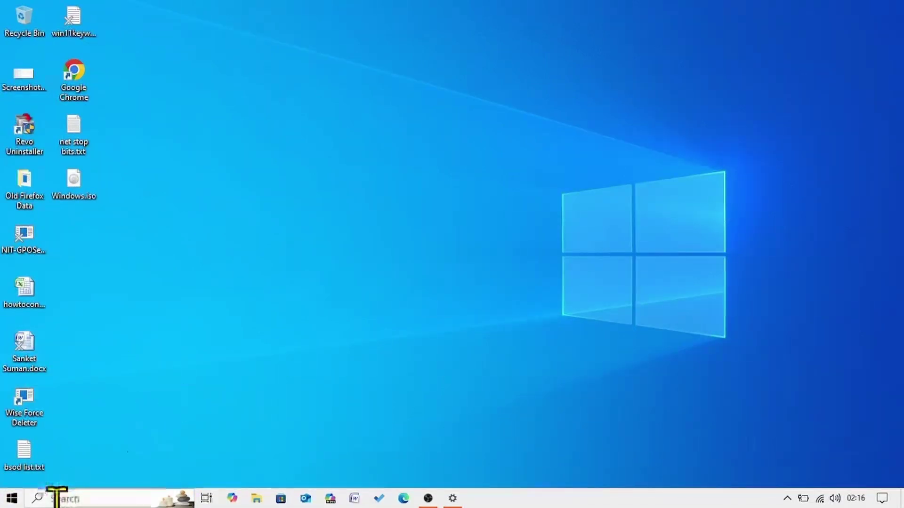
type("e")
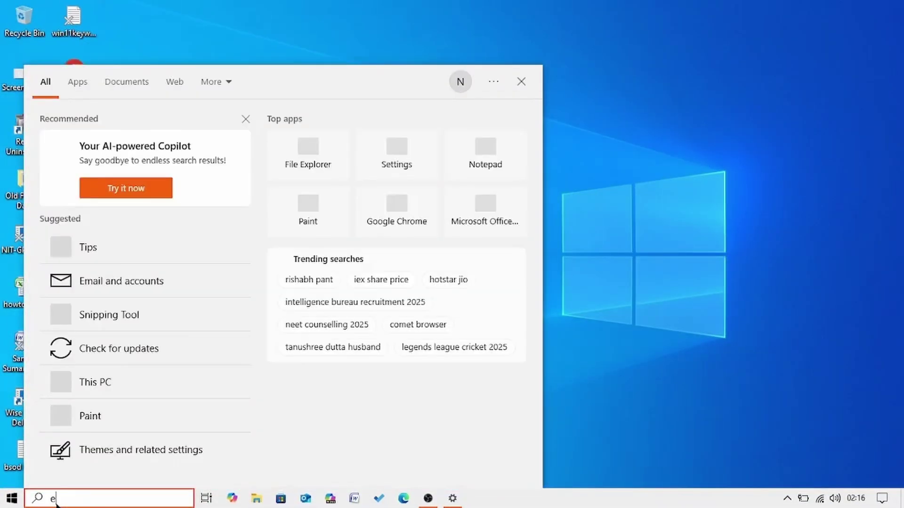
type("rvices")
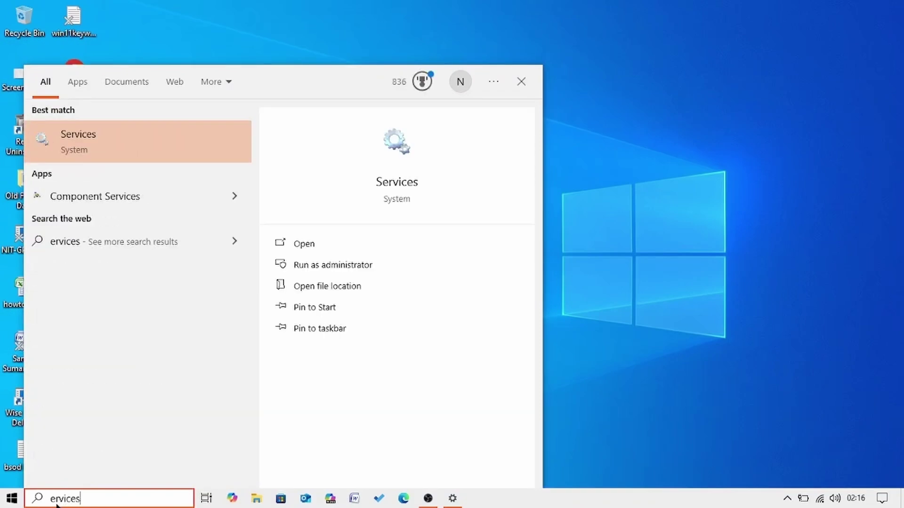
left_click(76, 147)
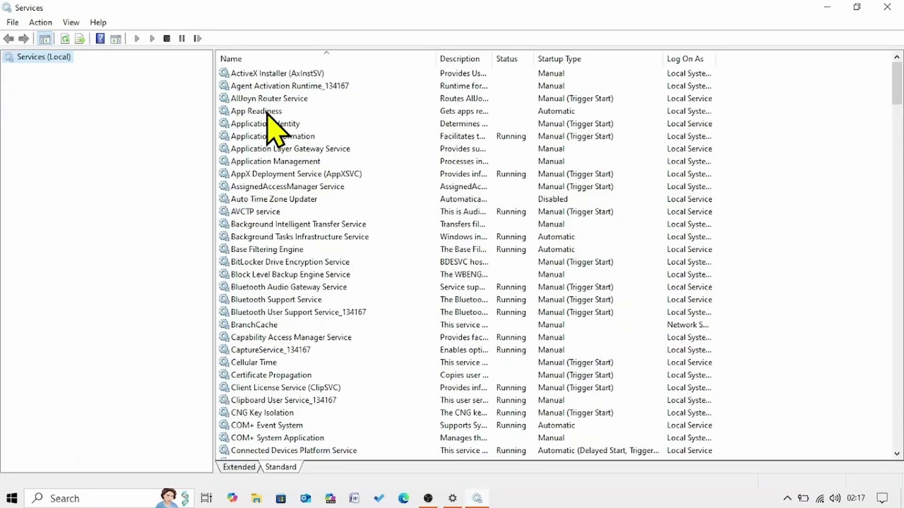
Set App Readiness startup type to Automatic, start the service, and apply the change.
left_click(266, 112)
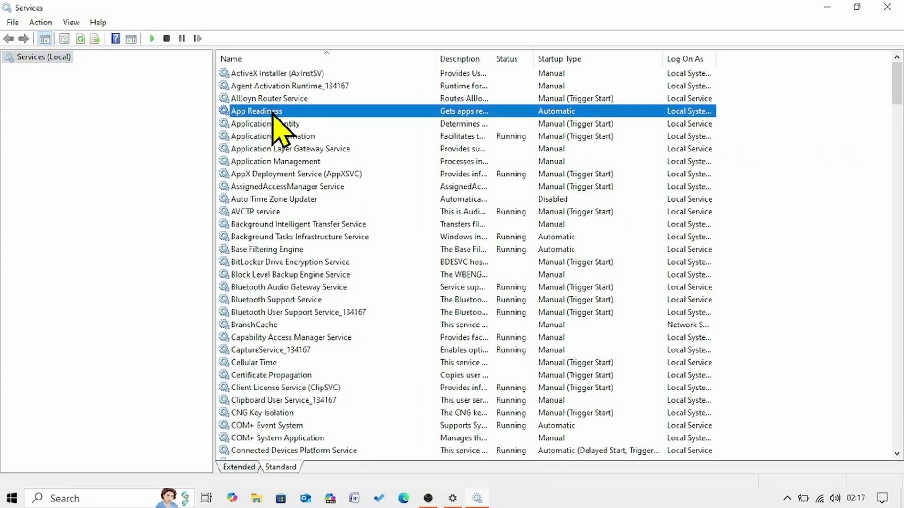
right_click(272, 113)
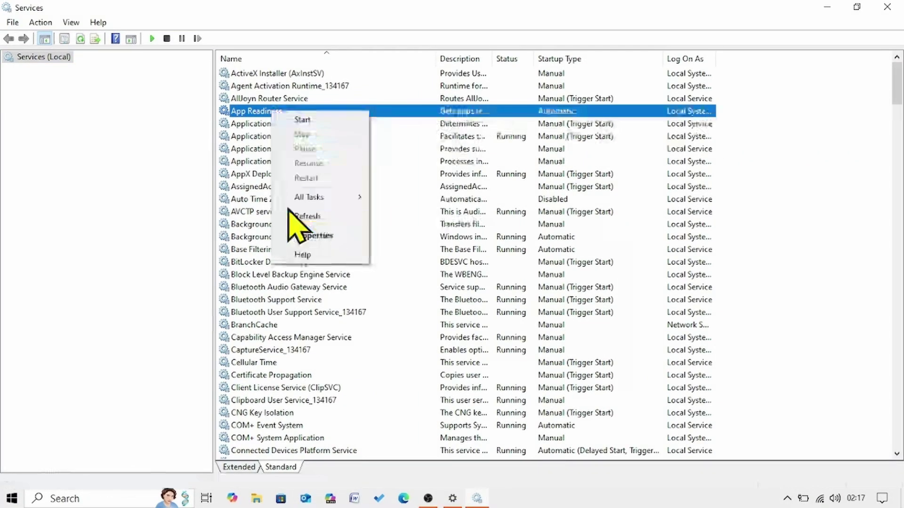
left_click(305, 237)
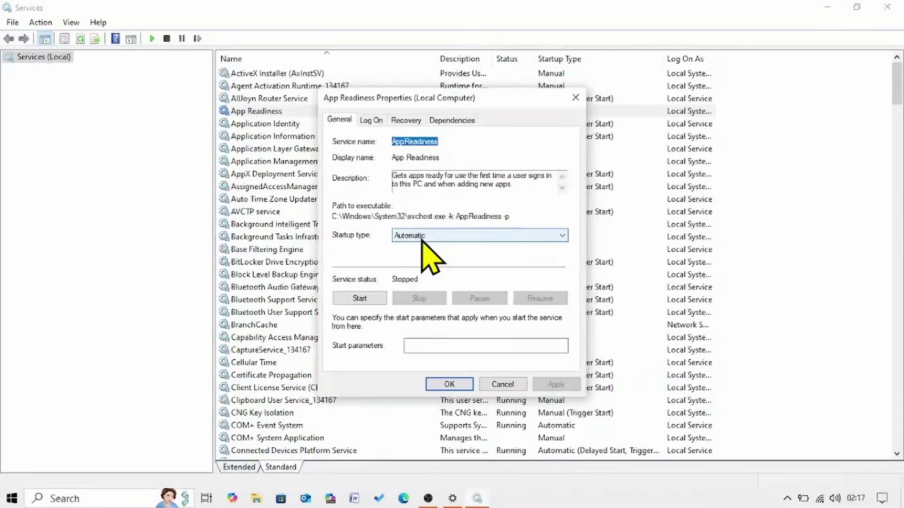
left_click(422, 238)
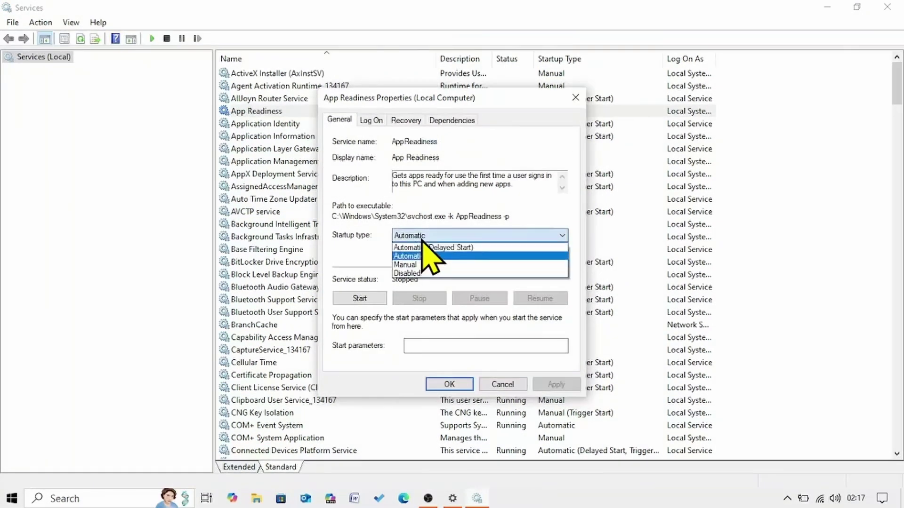
left_click(422, 280)
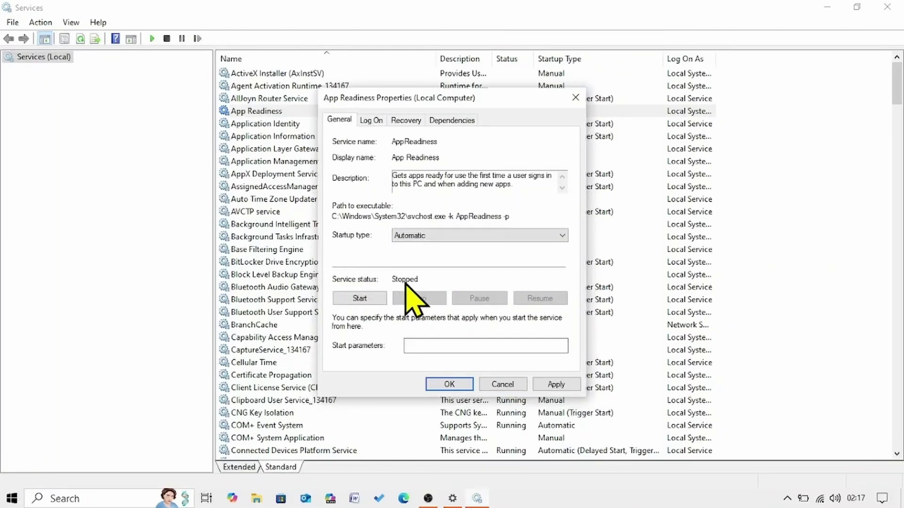
left_click(357, 298)
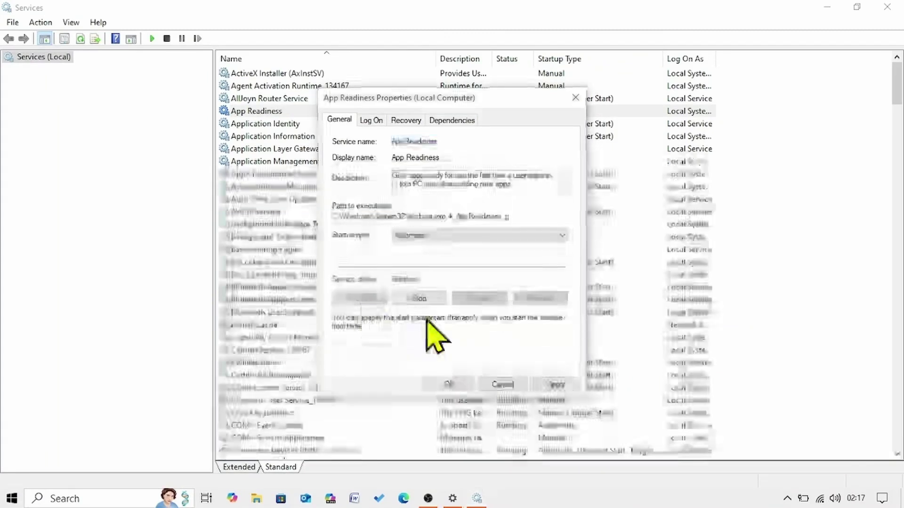
left_click(558, 387)
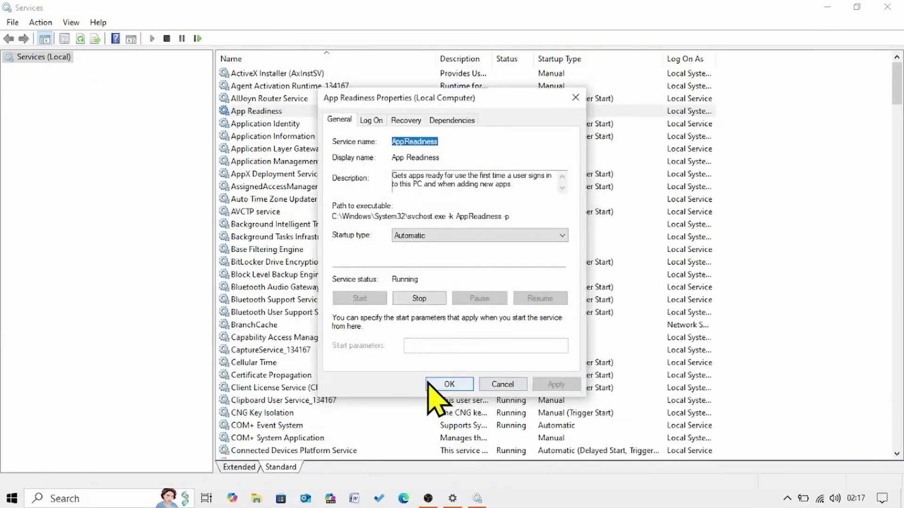
left_click(448, 384)
Restart the App Readiness service from the Services list.
left_click(222, 110)
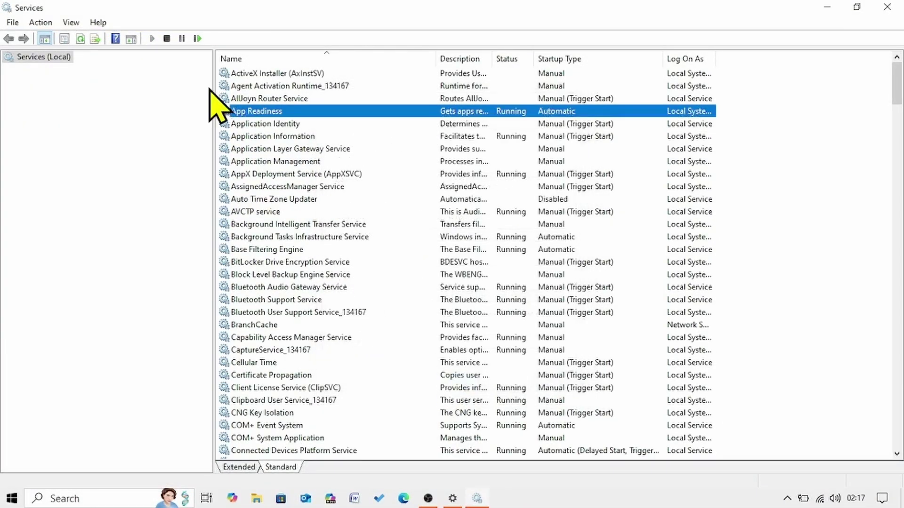
right_click(254, 109)
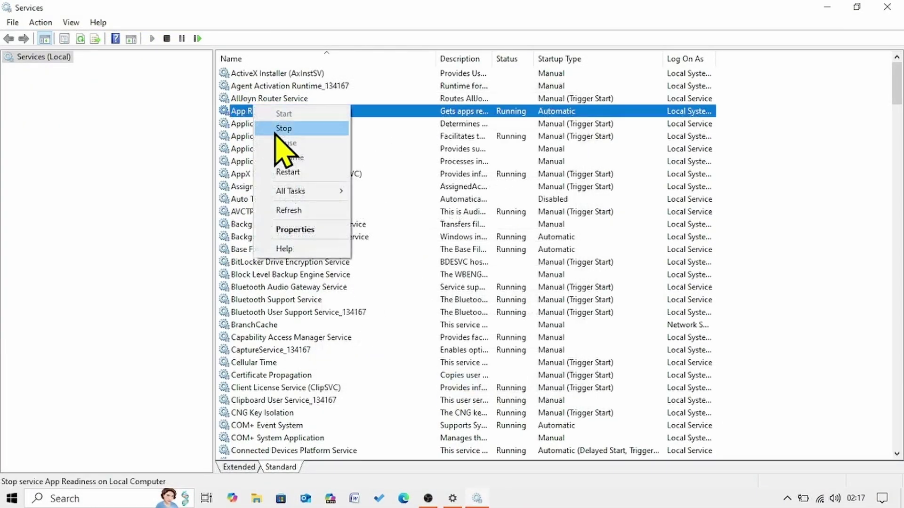
left_click(281, 173)
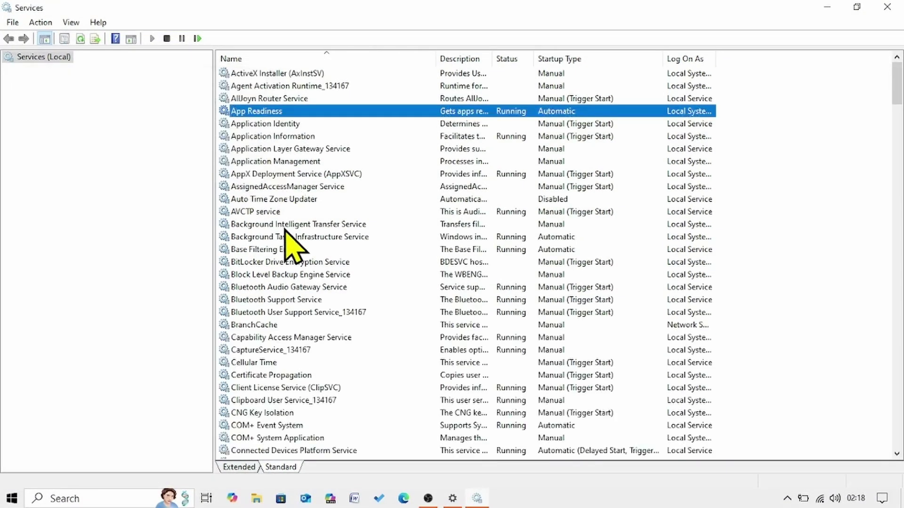
Set Background Intelligent Transfer Service to Automatic startup, start it, and apply the change.
left_click(274, 225)
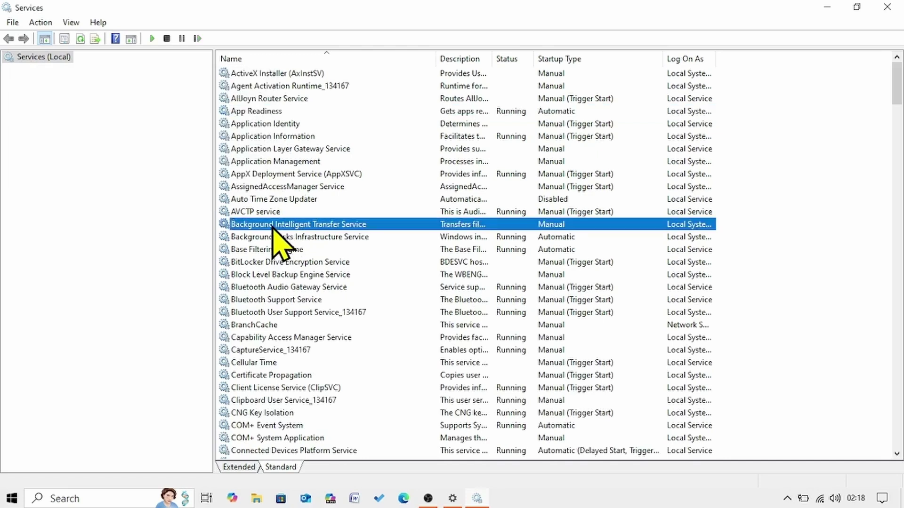
right_click(347, 226)
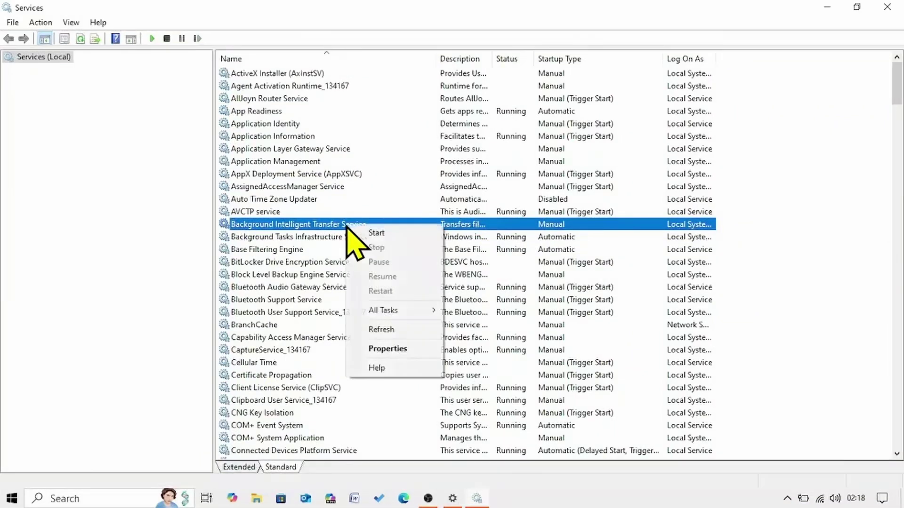
left_click(383, 349)
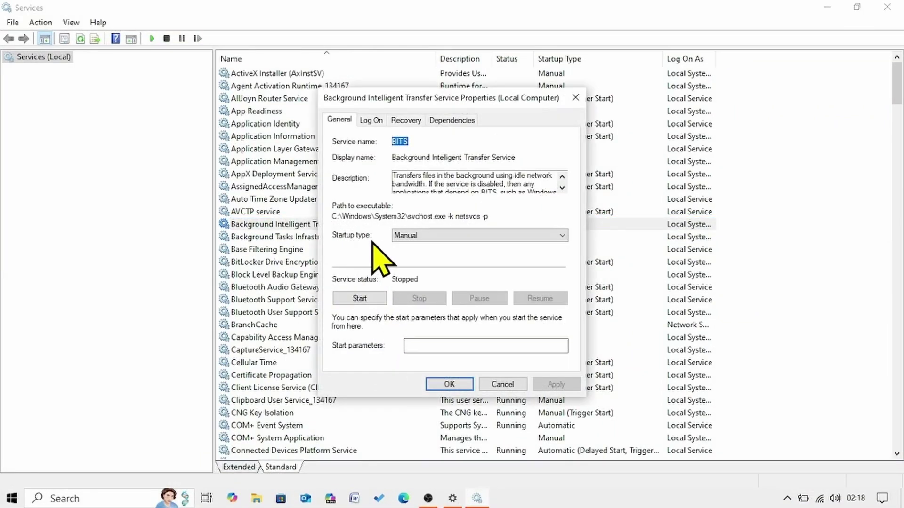
left_click(417, 236)
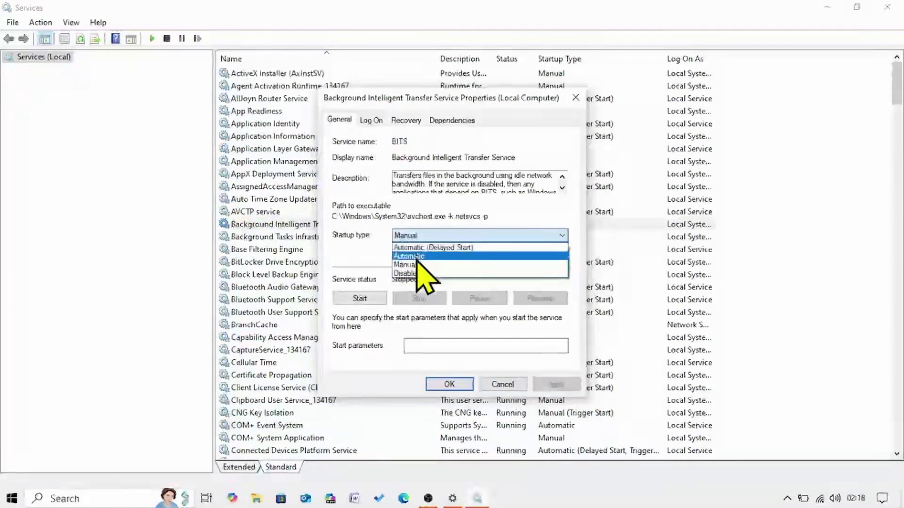
left_click(417, 258)
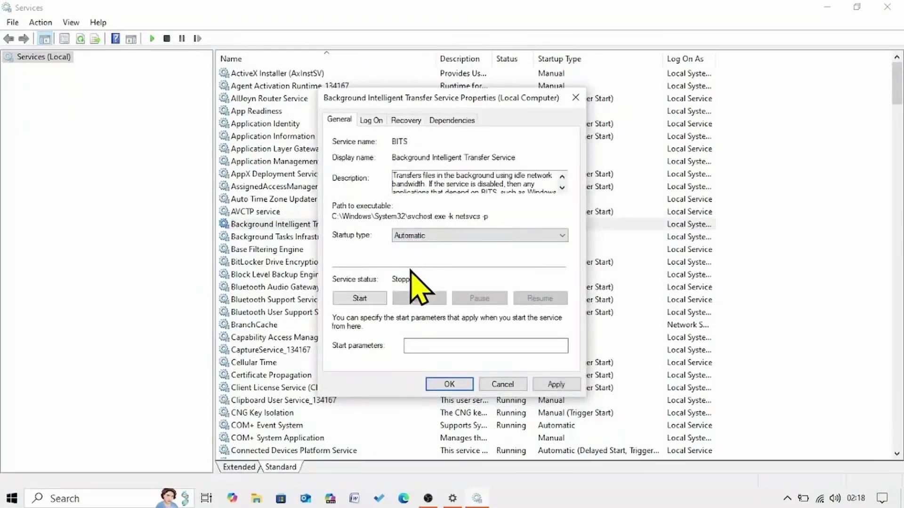
left_click(359, 298)
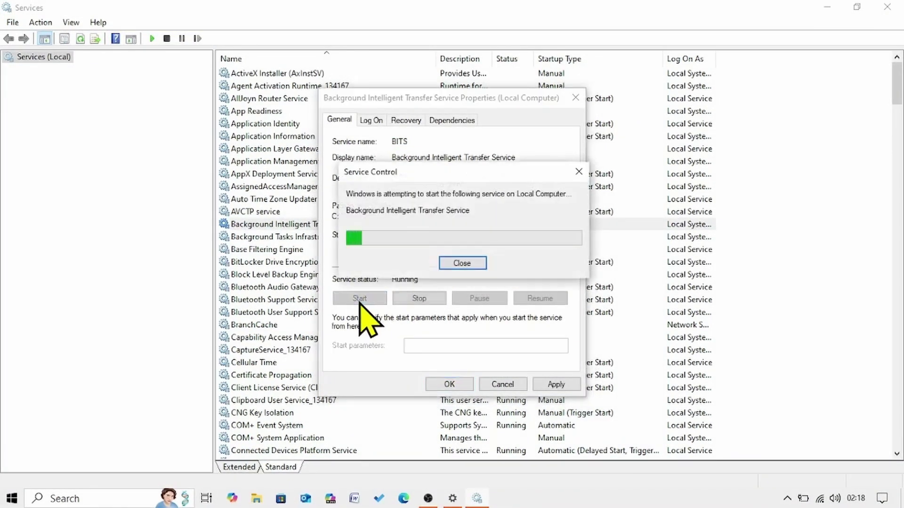
left_click(555, 385)
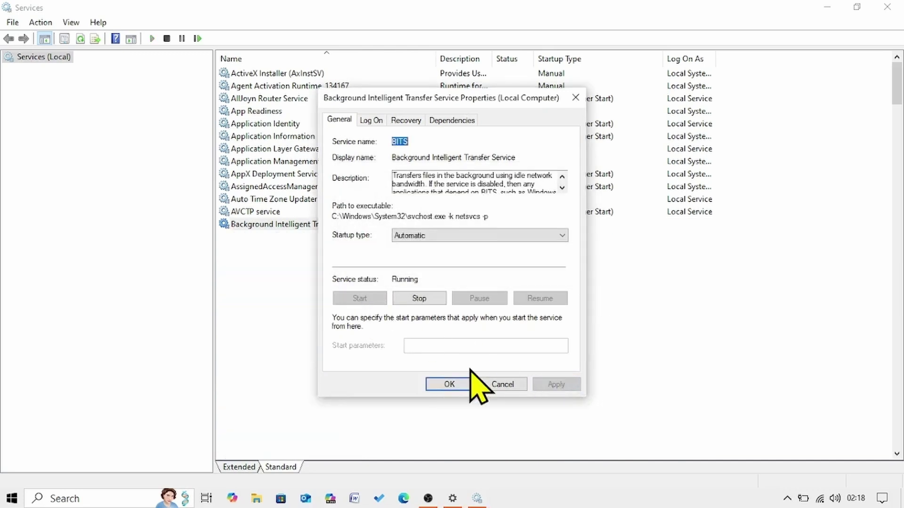
left_click(451, 384)
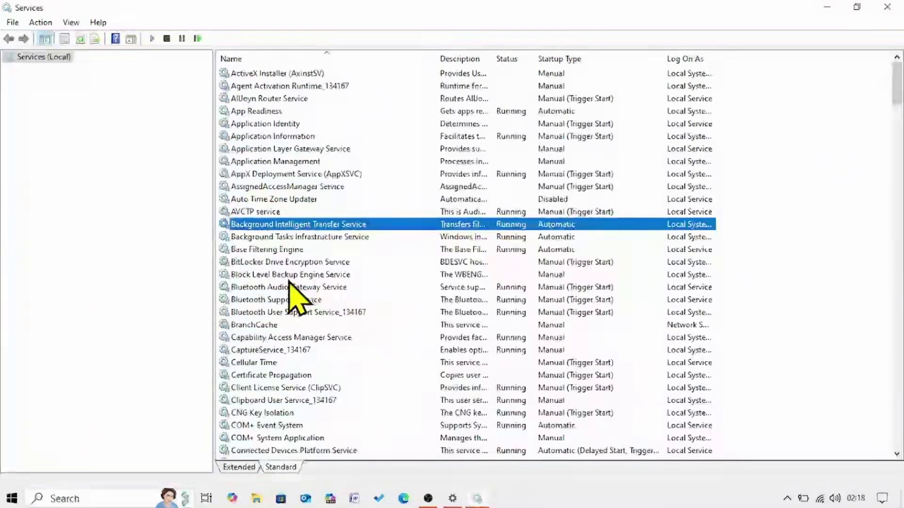
scroll(294, 300, "down", 1)
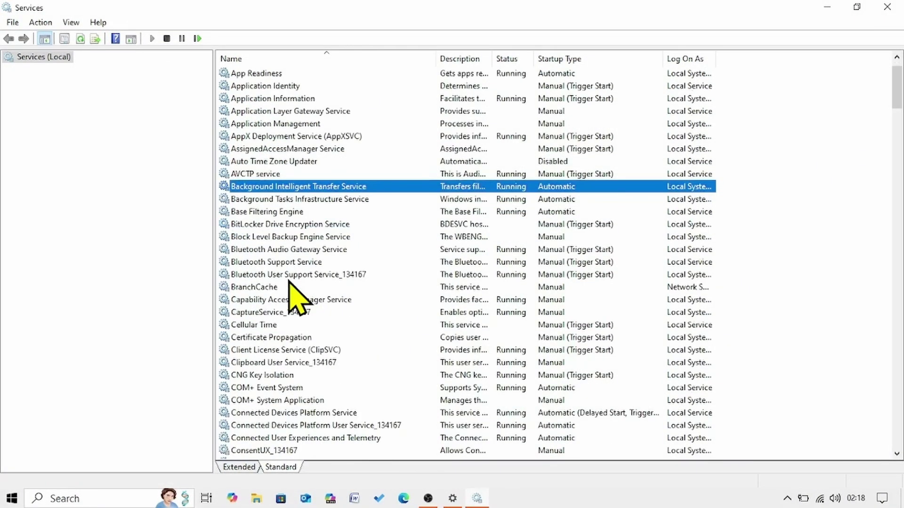
scroll(295, 299, "down", 1)
Verify Cryptographic Services is Automatic and Running in its properties, then restart the service.
scroll(288, 281, "down", 5)
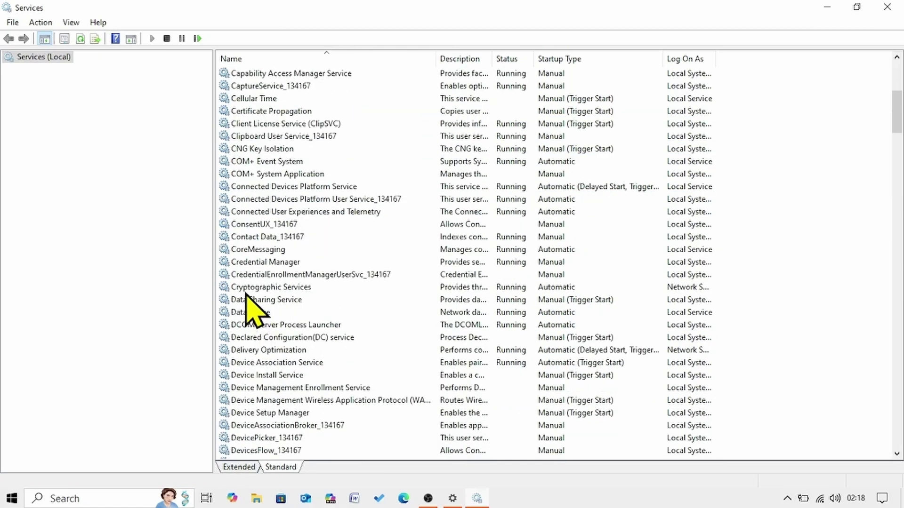
left_click(245, 289)
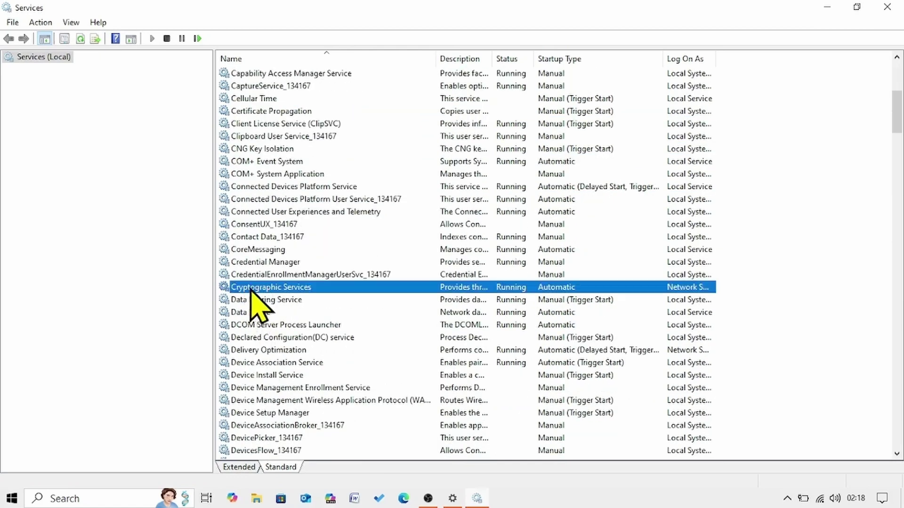
right_click(267, 289)
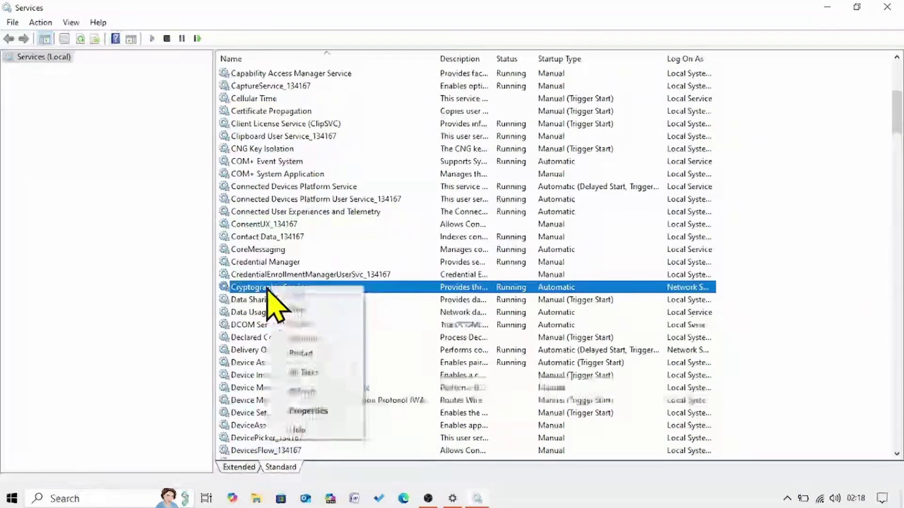
left_click(297, 410)
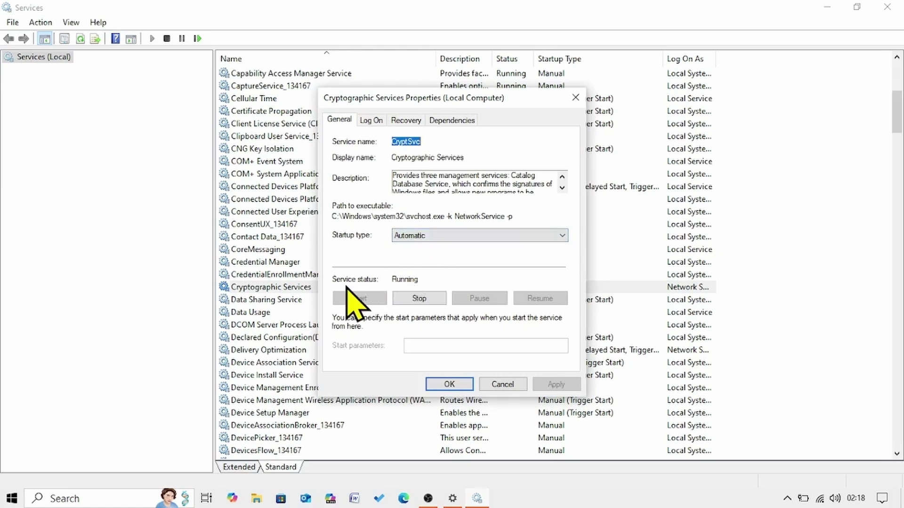
left_click(447, 384)
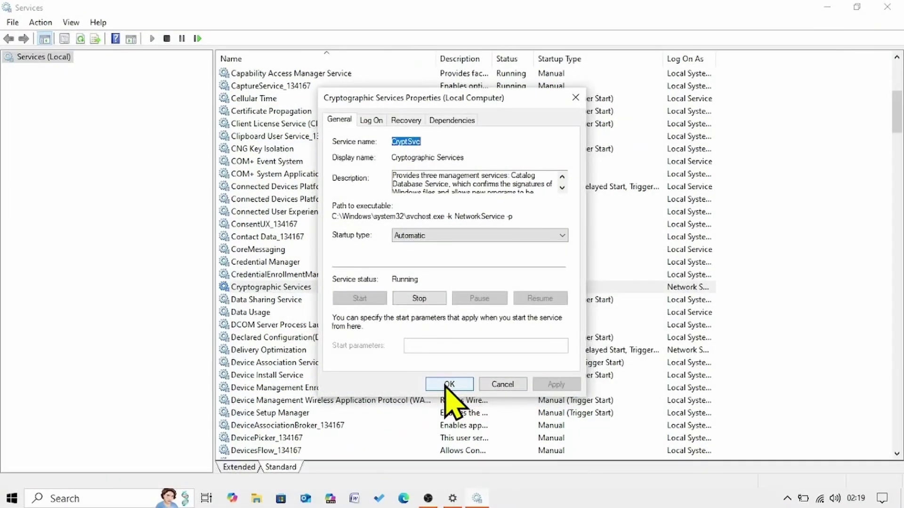
left_click(447, 384)
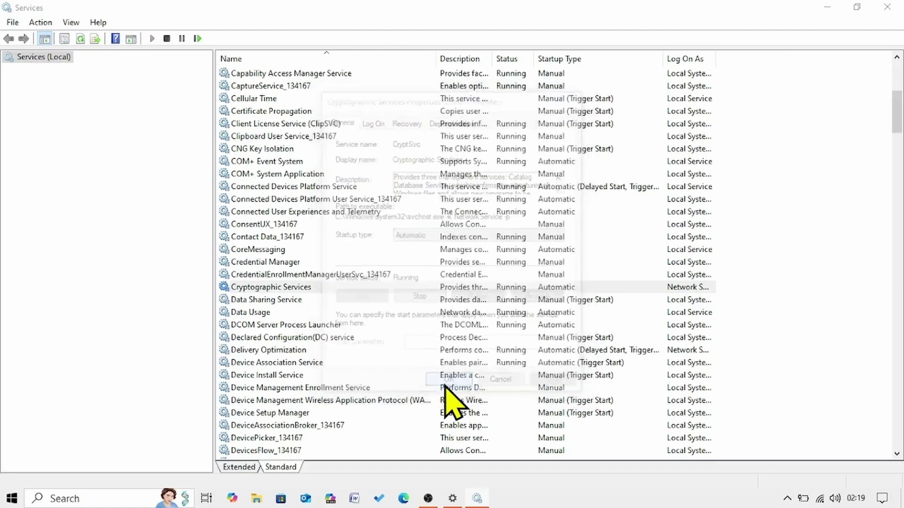
right_click(269, 286)
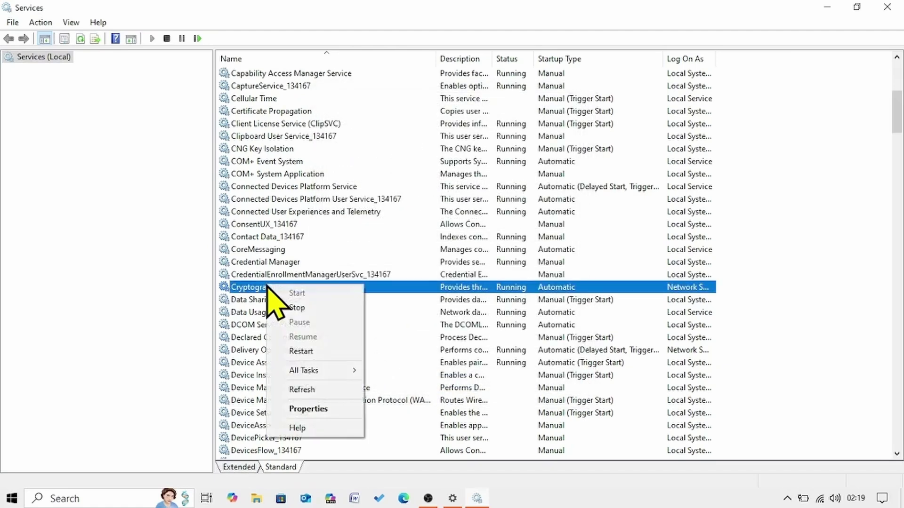
left_click(300, 352)
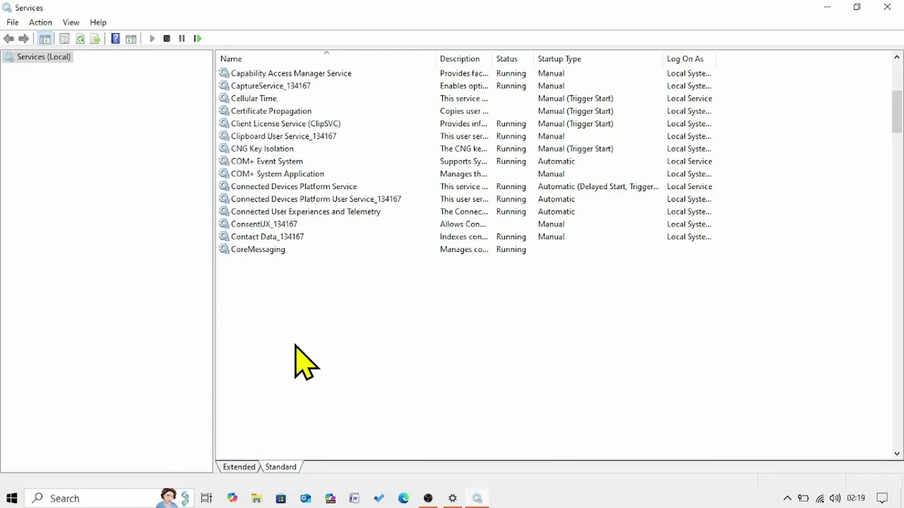
Review the Windows Update service properties, leaving it Automatic (Trigger Start) and Running.
scroll(295, 346, "down", 20)
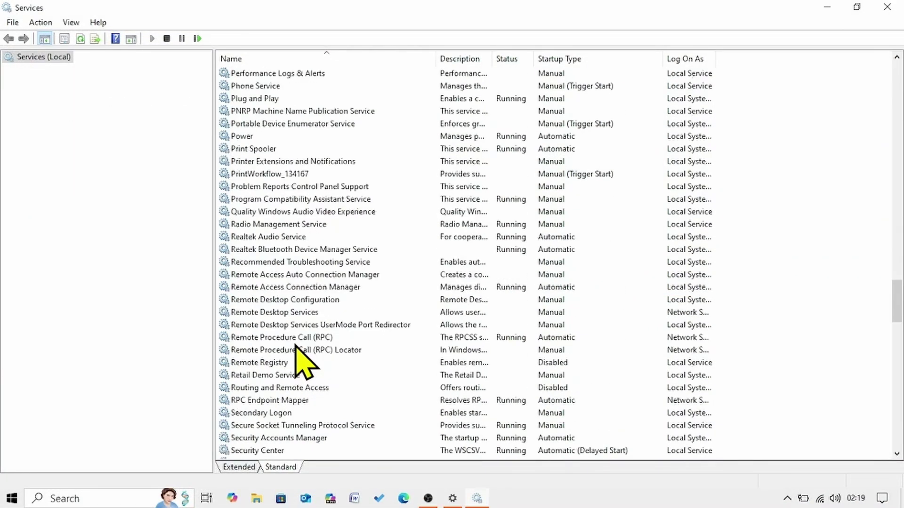
scroll(295, 347, "down", 20)
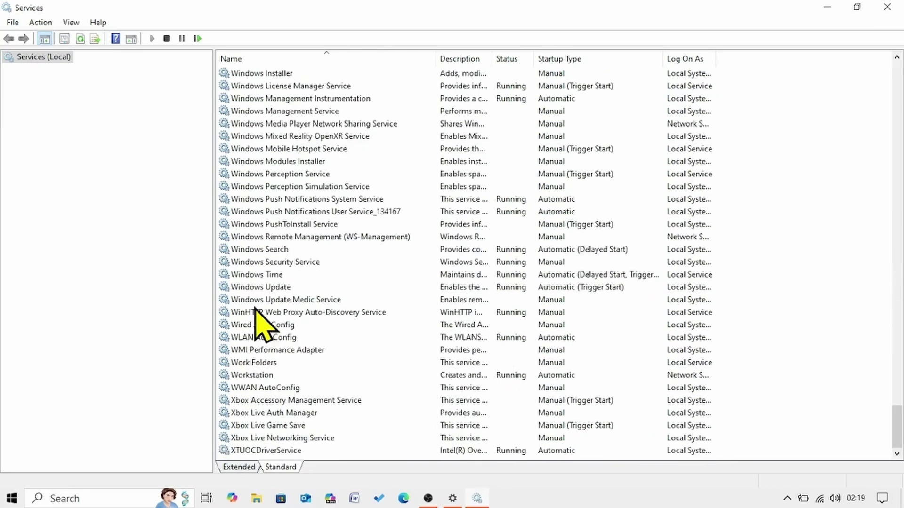
right_click(284, 288)
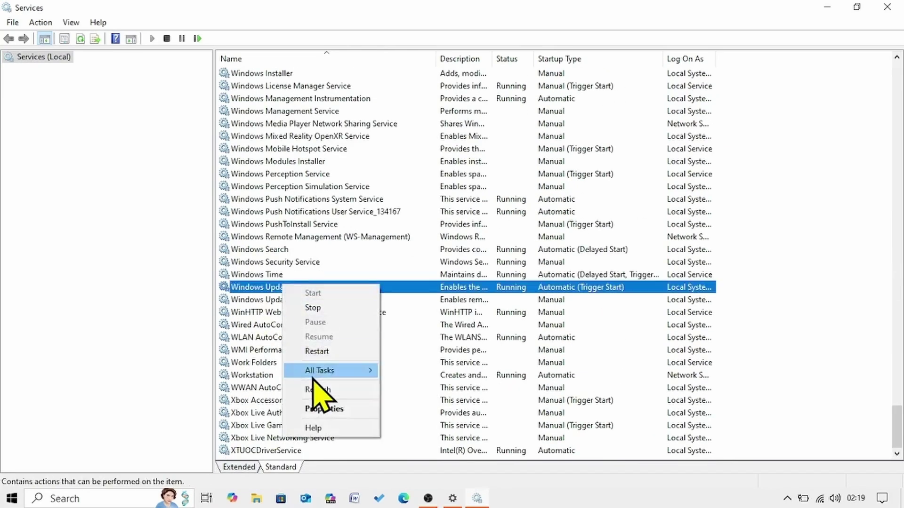
left_click(320, 409)
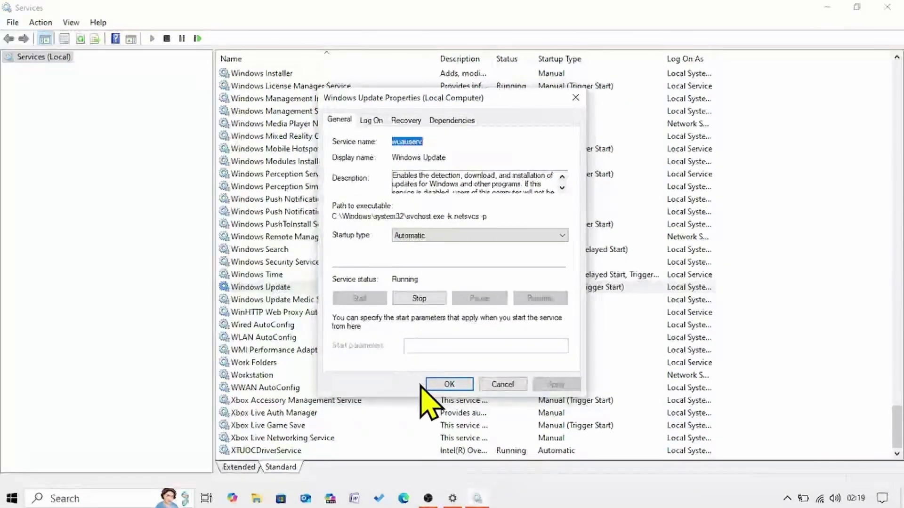
left_click(448, 384)
Restart the Windows Update service and close the Services console.
left_click(277, 288)
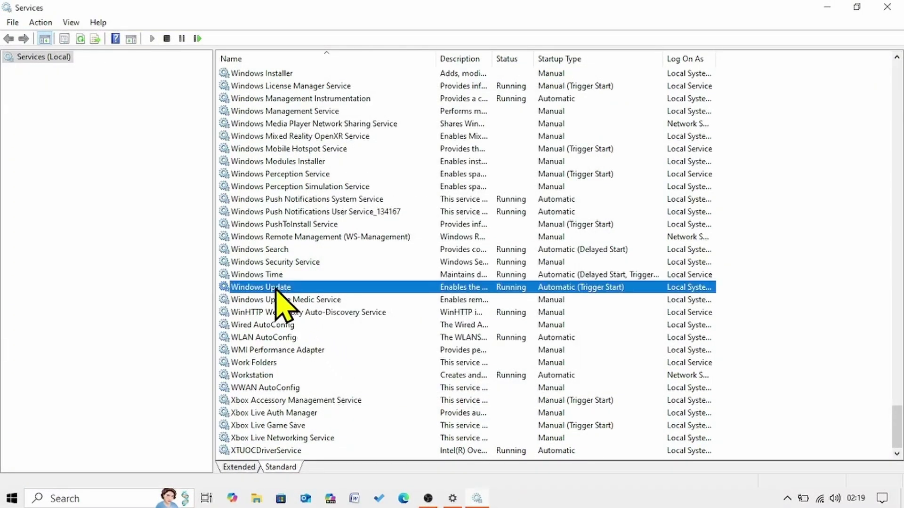
right_click(277, 288)
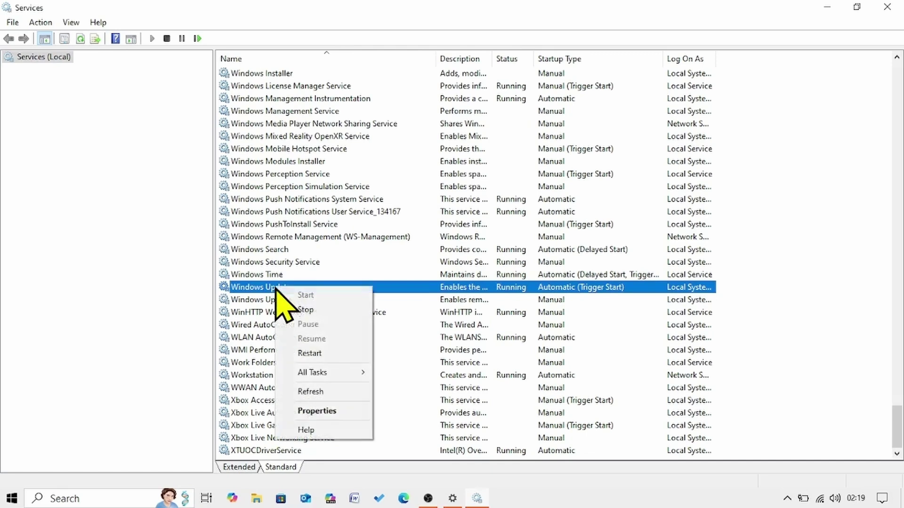
left_click(309, 354)
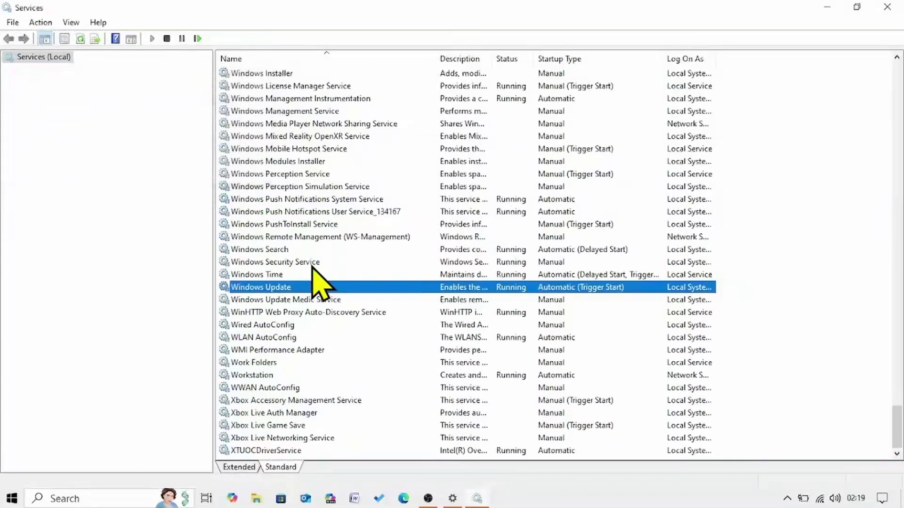
left_click(888, 7)
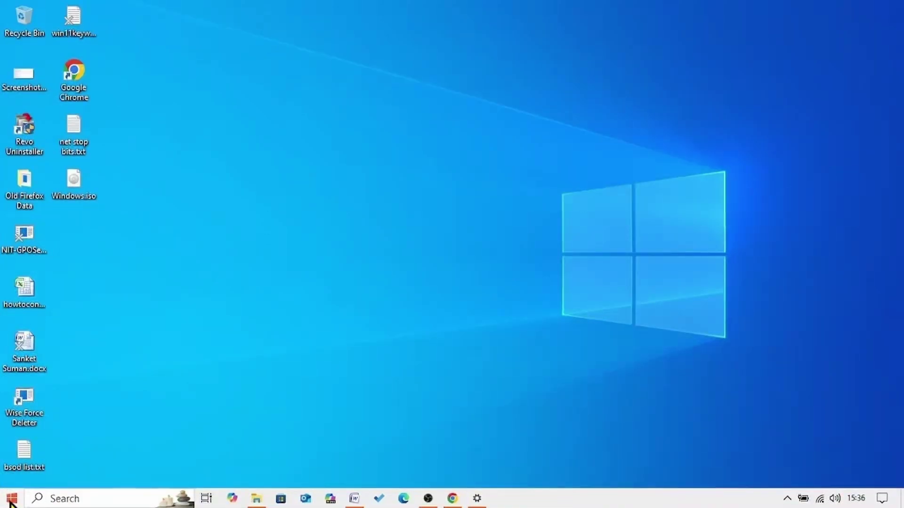
Open Apps & features from the Win+X menu and scroll down to Revo Uninstaller.
right_click(8, 503)
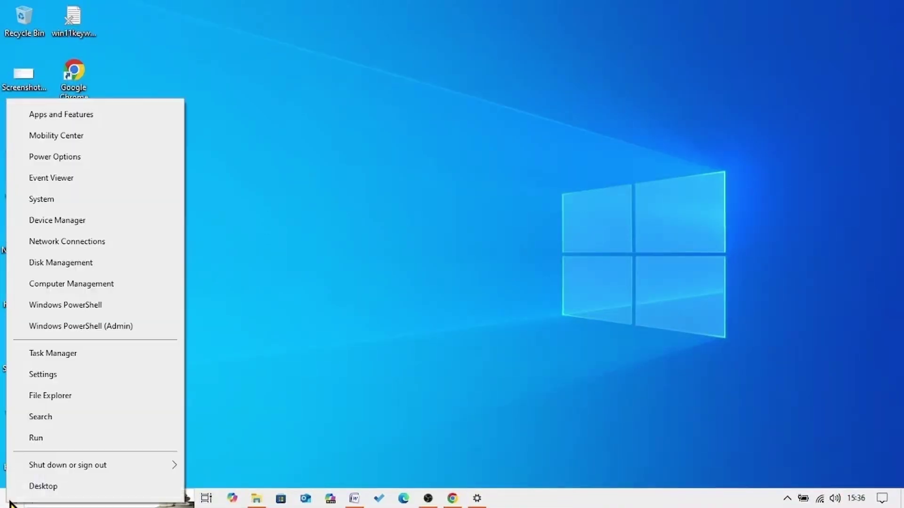
left_click(29, 116)
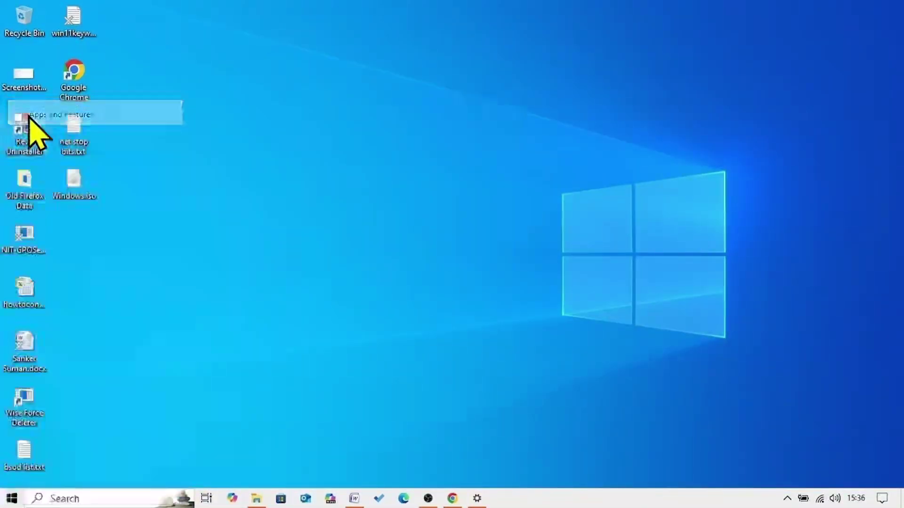
scroll(409, 330, "down", 10)
scroll(408, 324, "down", 4)
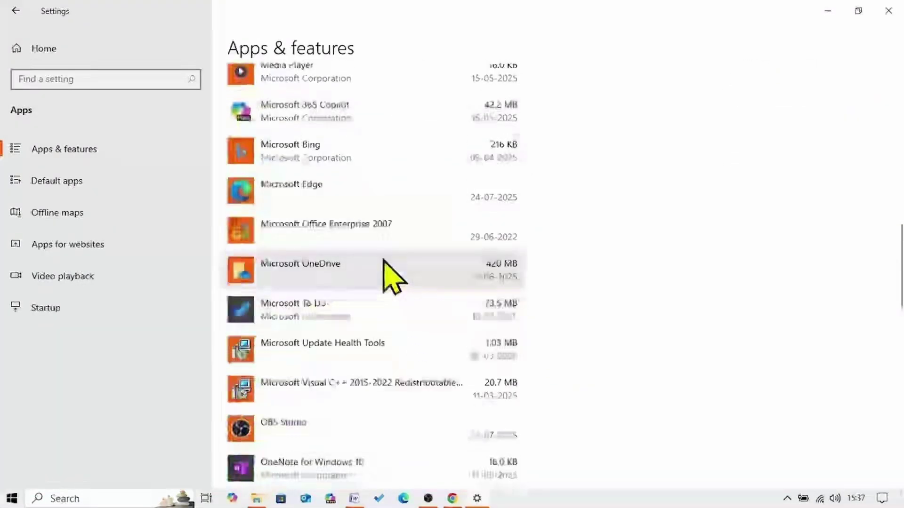
scroll(374, 271, "down", 2)
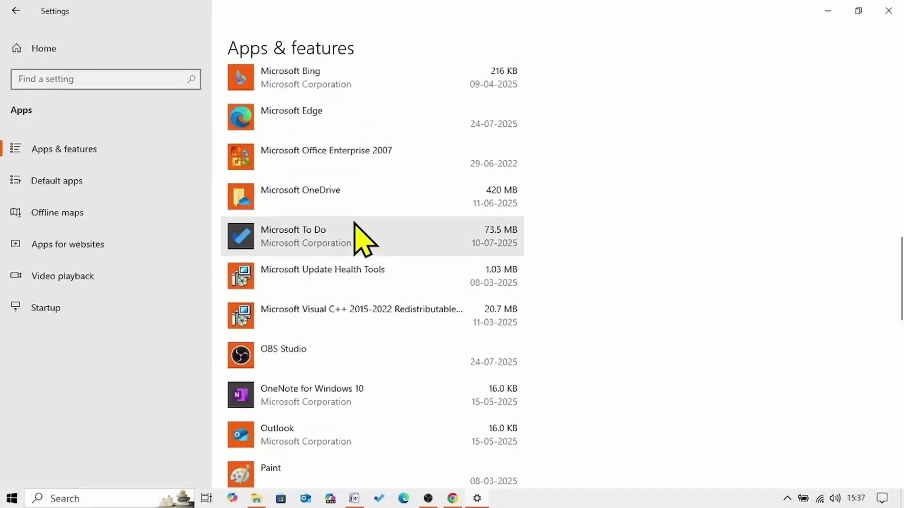
scroll(359, 257, "down", 15)
scroll(347, 250, "up", 20)
scroll(347, 262, "down", 10)
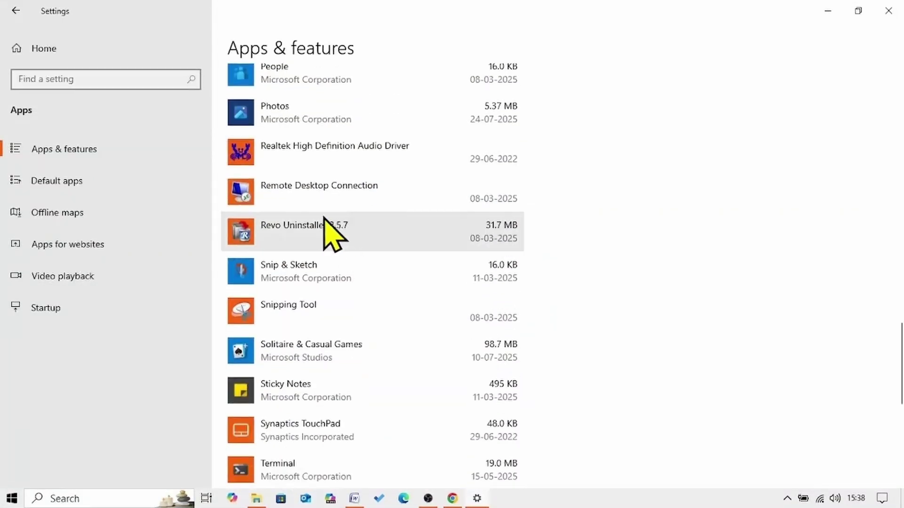
Start uninstalling Revo Uninstaller 2.5.7, then answer No to its complete removal.
left_click(279, 234)
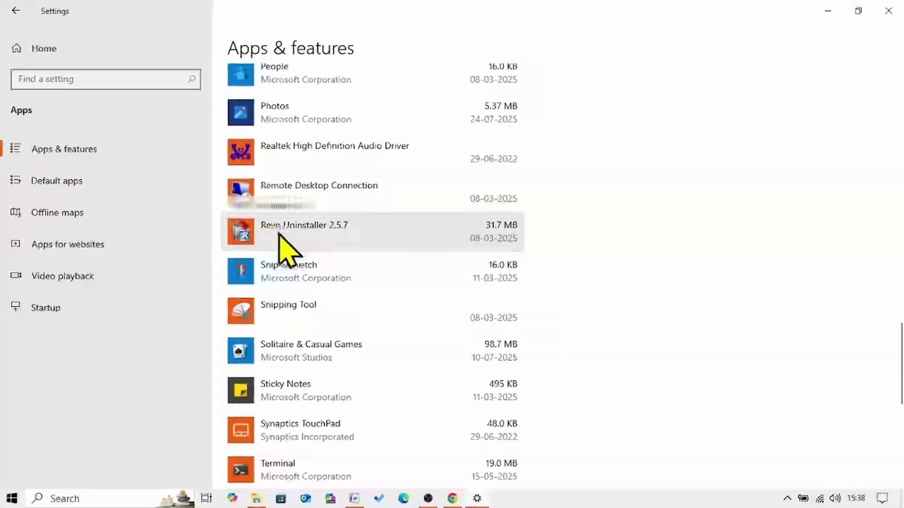
left_click(340, 234)
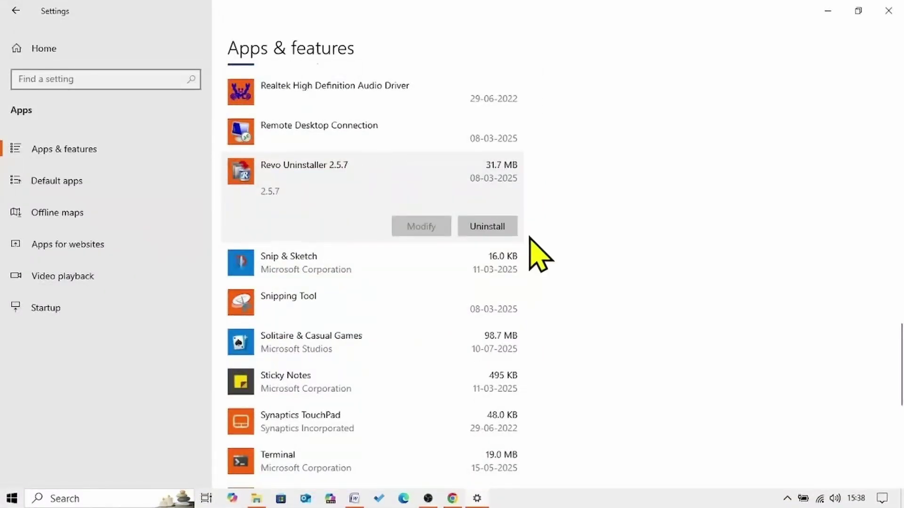
left_click(509, 231)
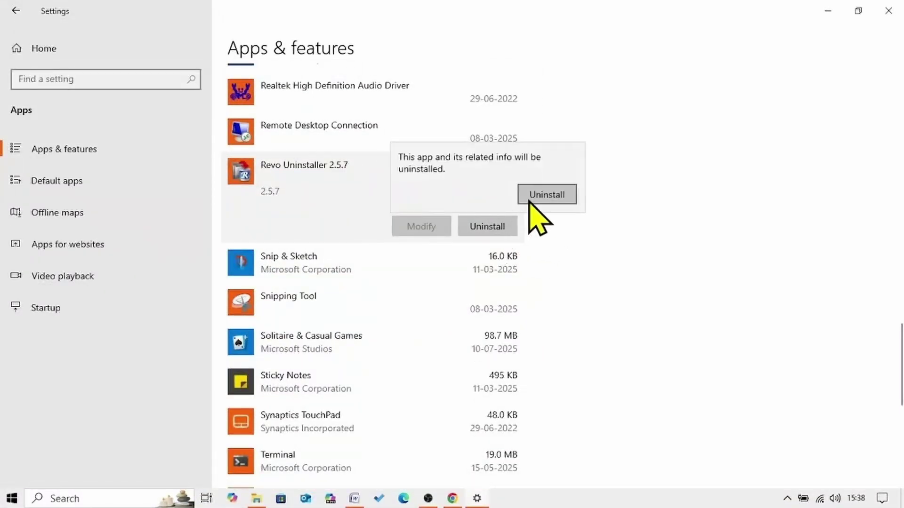
left_click(546, 194)
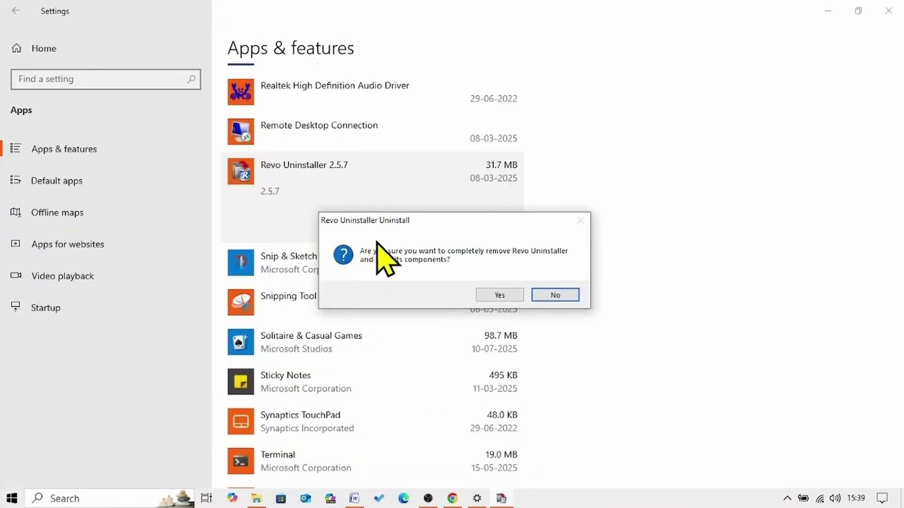
left_click(550, 295)
left_click(888, 10)
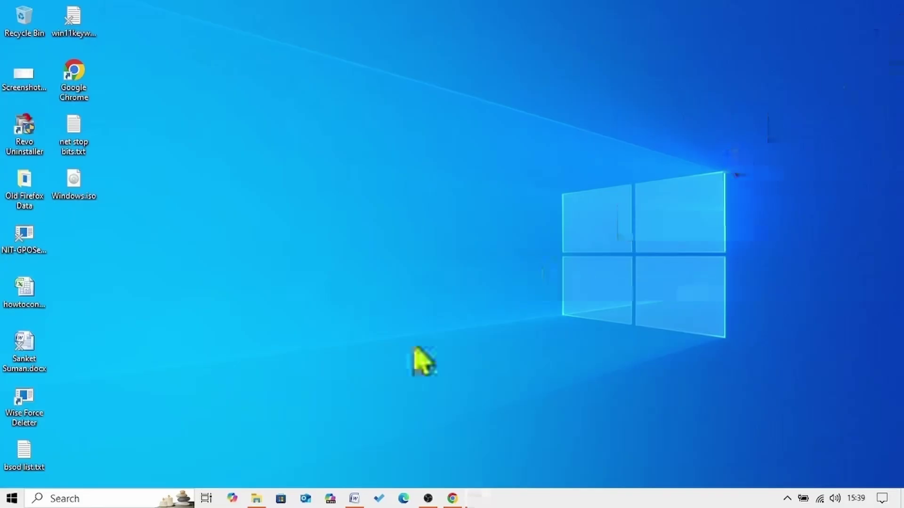
left_click(4, 502)
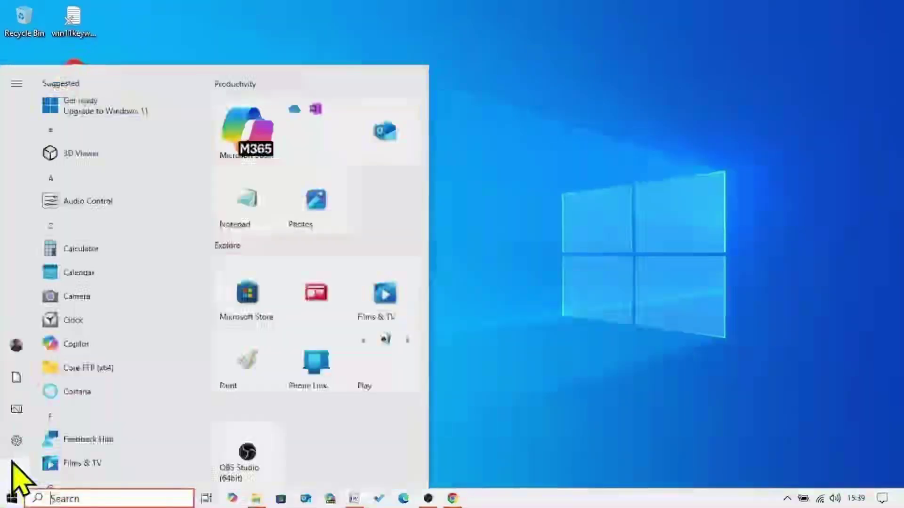
left_click(16, 472)
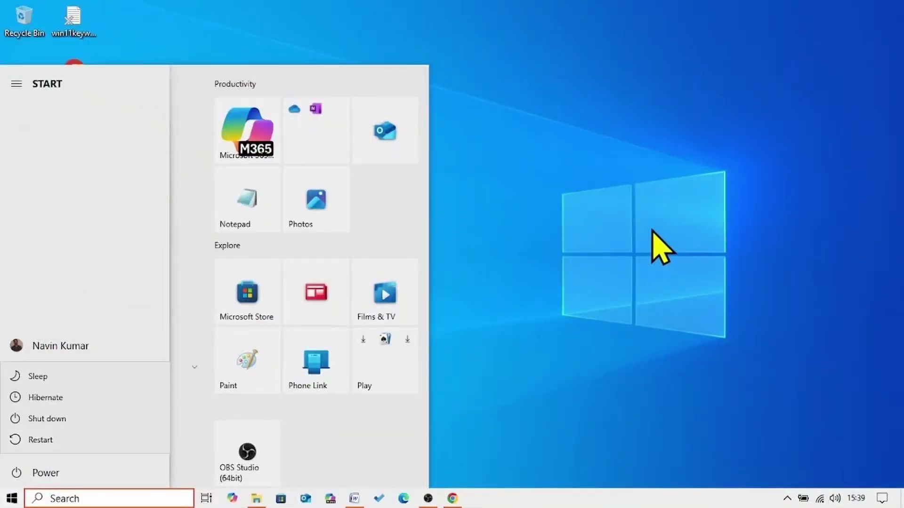
left_click(651, 246)
left_click(651, 247)
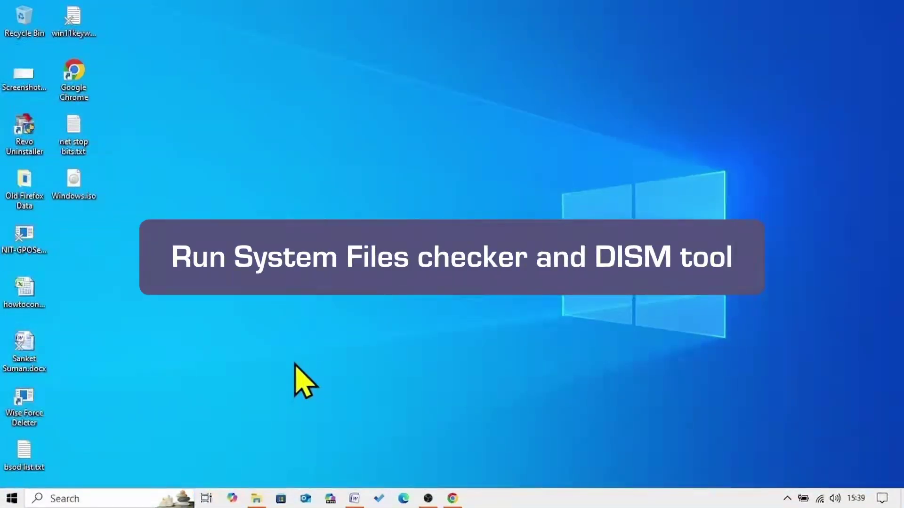
Launch cmd as administrator from Windows search and narrow the window to the left side.
left_click(100, 498)
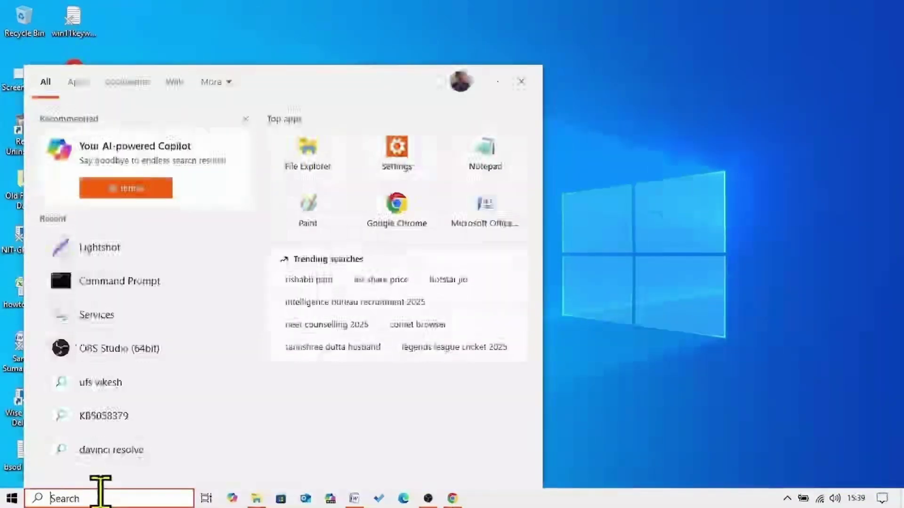
type("cmd")
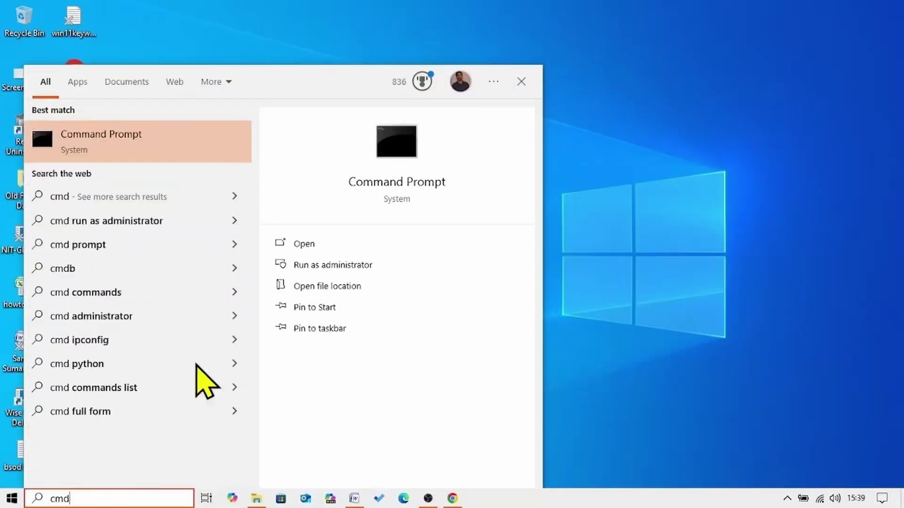
left_click(345, 265)
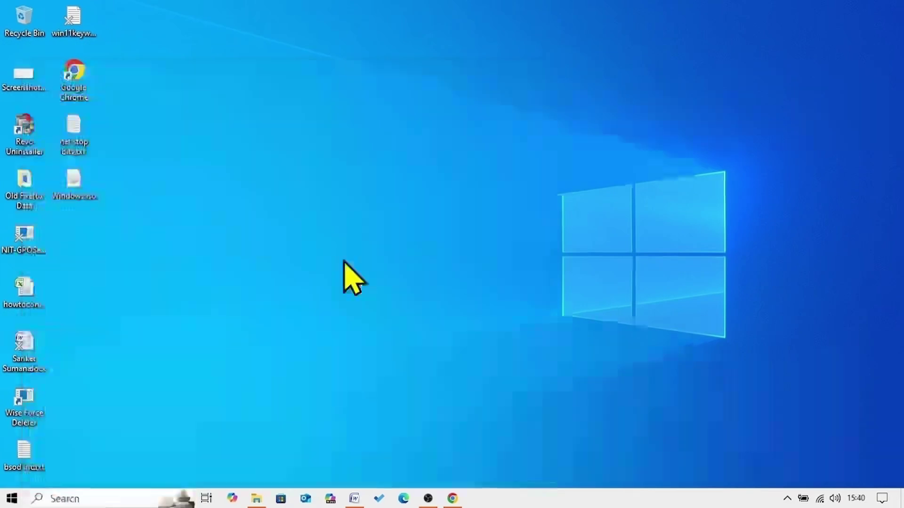
left_click_drag(710, 252, 479, 256)
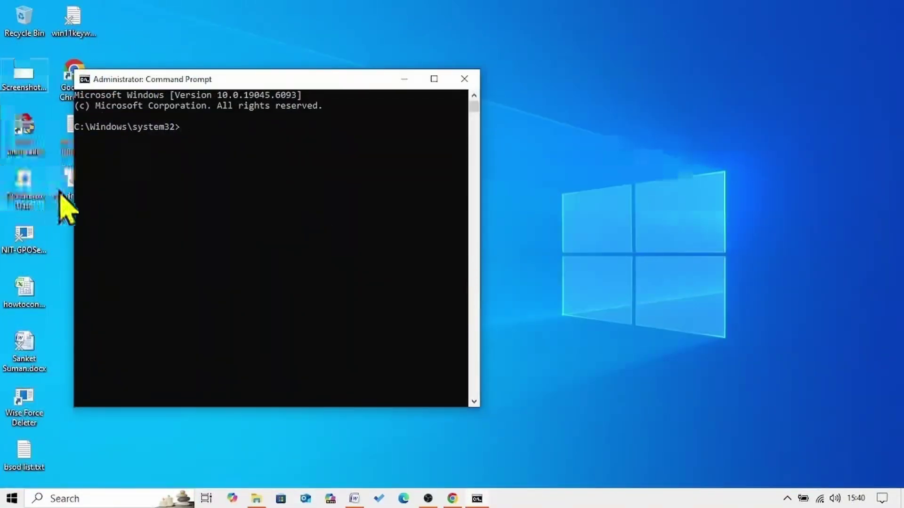
Open net stop bits.txt in Notepad and copy the Dism RestoreHealth command line.
double_click(70, 135)
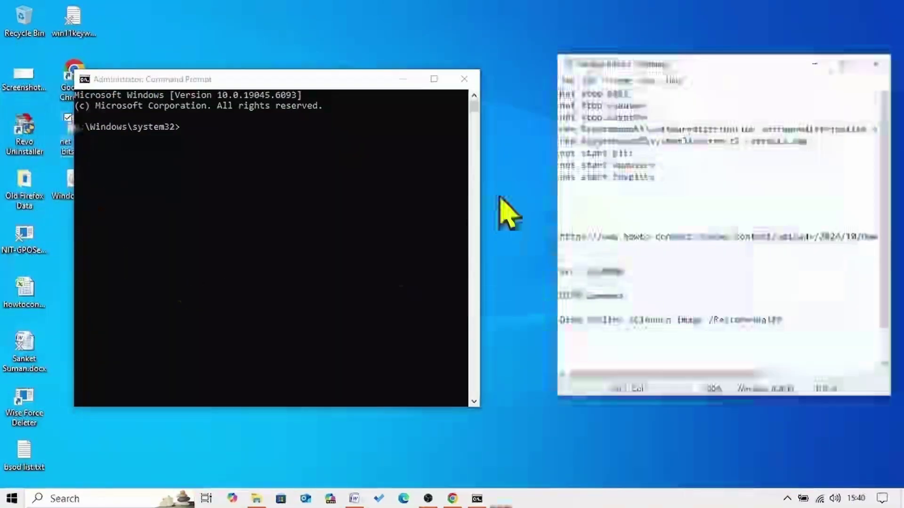
left_click(662, 295)
scroll(892, 343, "down", 1)
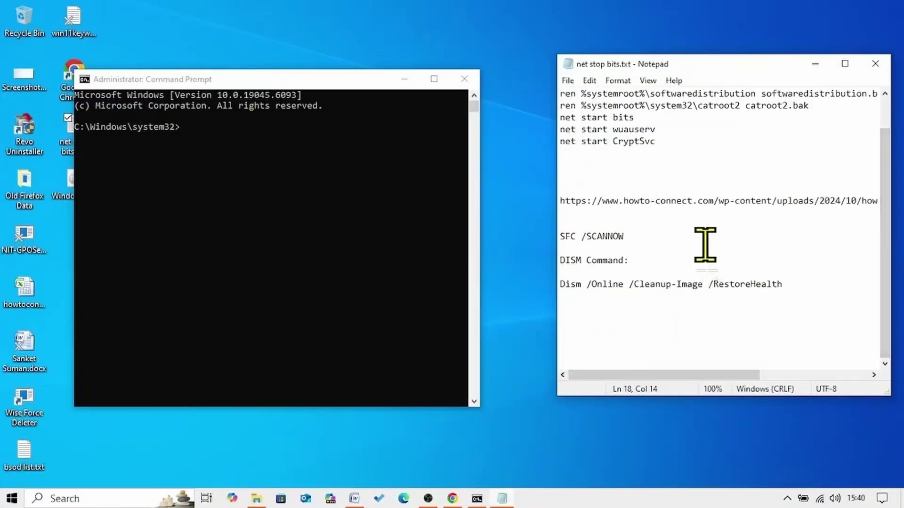
left_click_drag(784, 288, 583, 240)
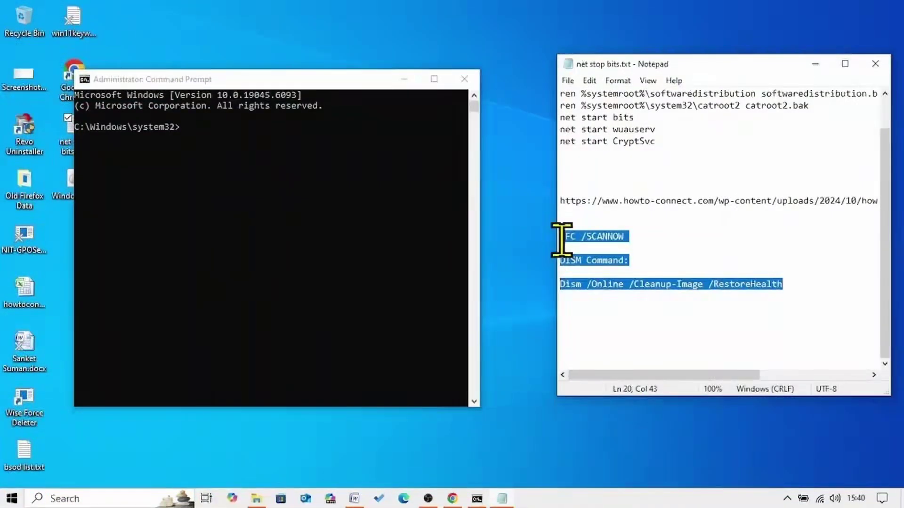
left_click(696, 246)
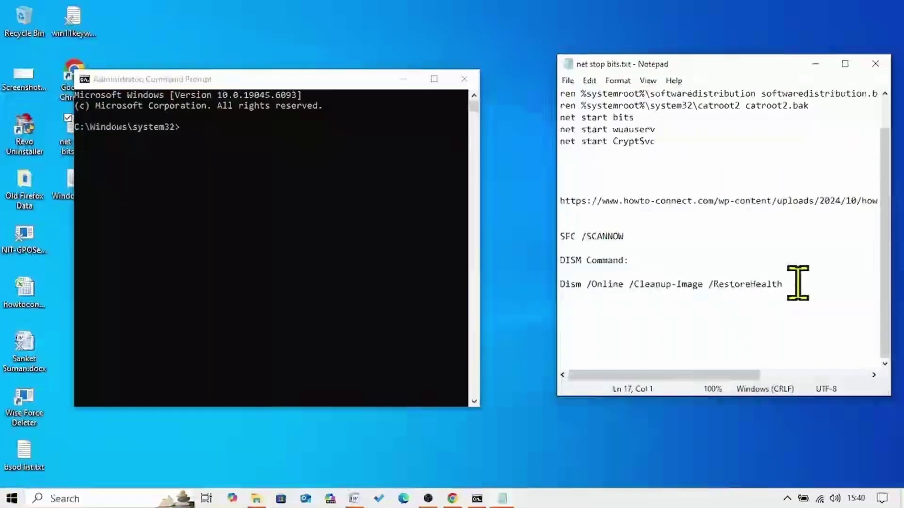
left_click_drag(784, 284, 555, 284)
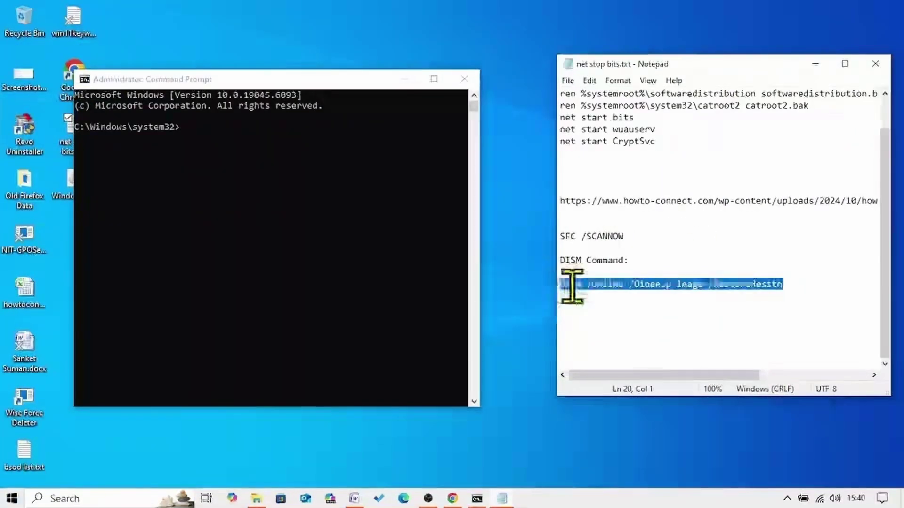
right_click(571, 287)
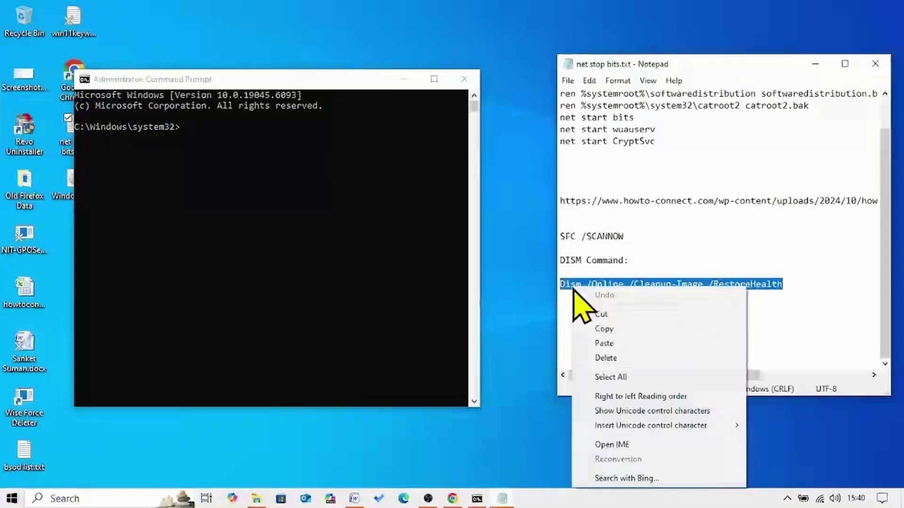
left_click(604, 329)
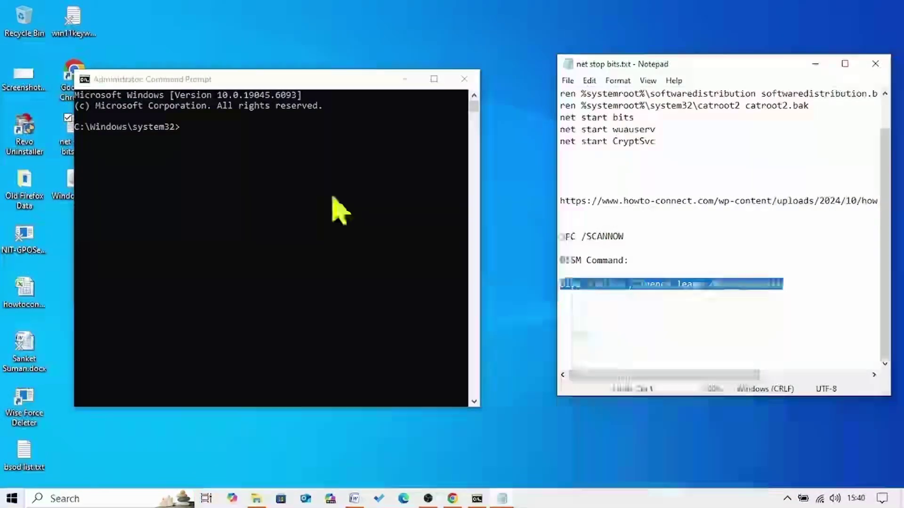
Run DISM /Online /Cleanup-Image /RestoreHealth in the admin prompt; it fails with error 0x800f081f.
left_click(191, 133)
right_click(190, 133)
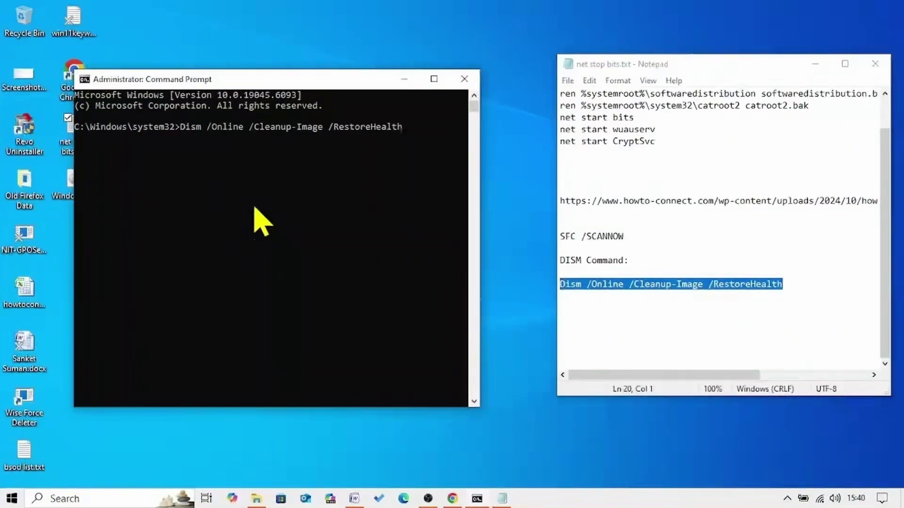
key("Return")
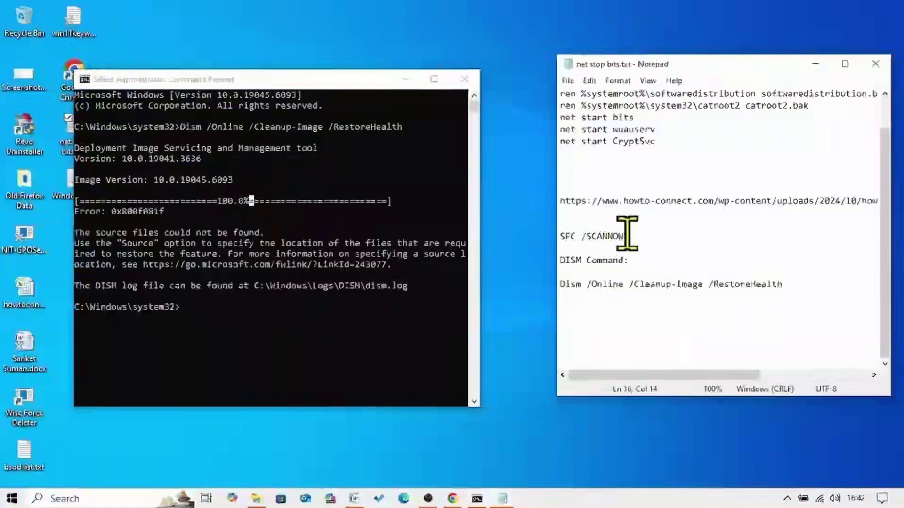
left_click_drag(629, 236, 557, 234)
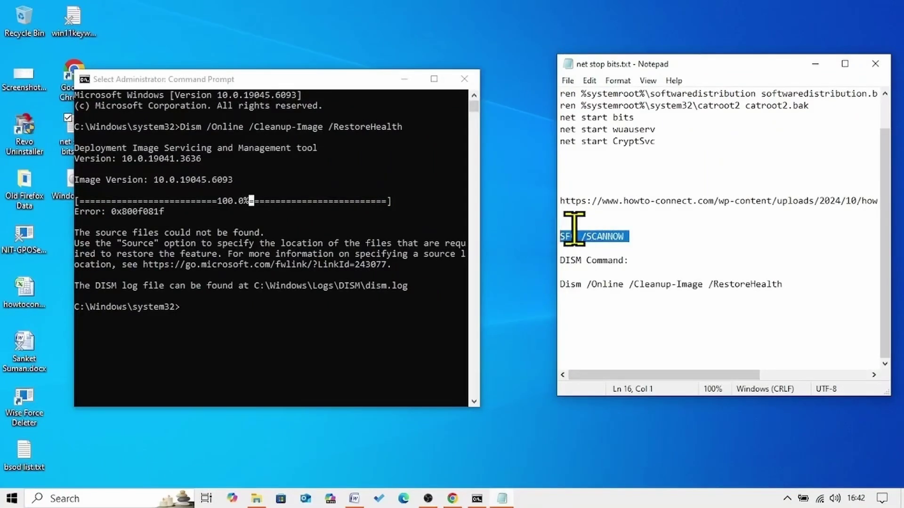
Run SFC /SCANNOW to repair corrupt system files, then exit the Command Prompt.
right_click(576, 233)
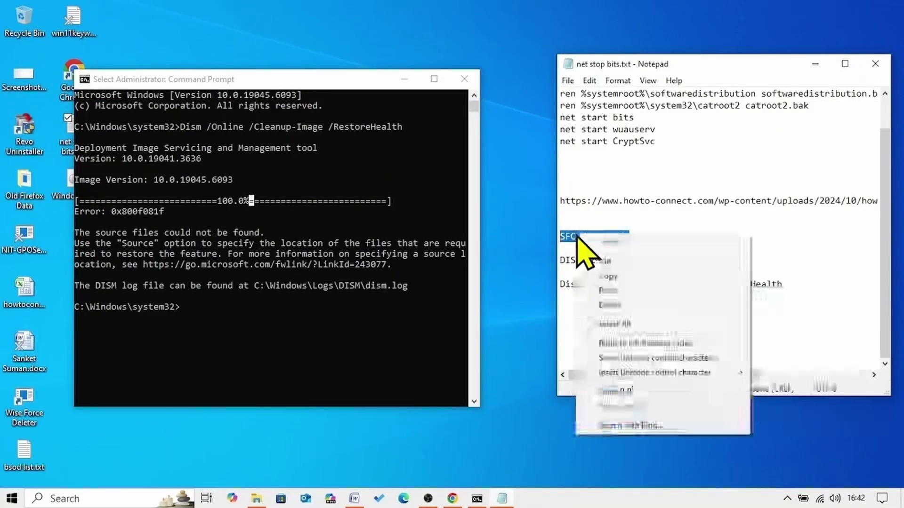
left_click(597, 275)
left_click(190, 311)
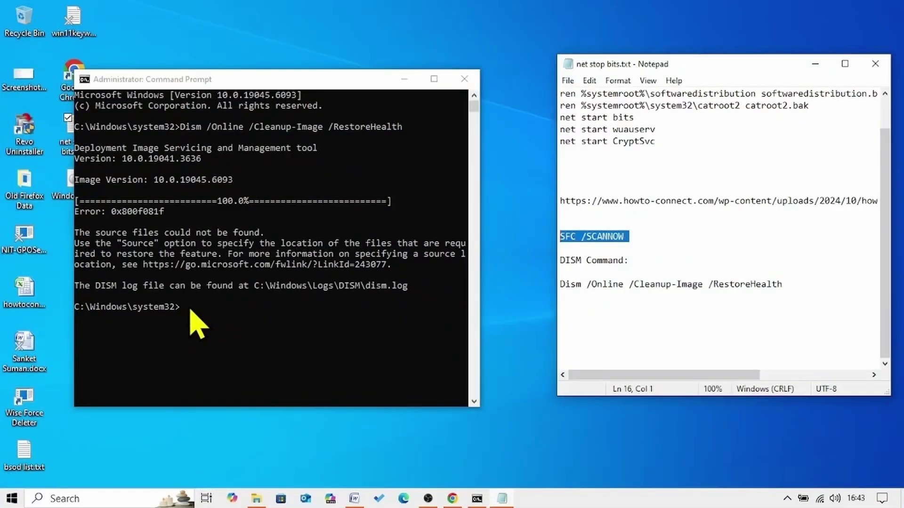
right_click(191, 311)
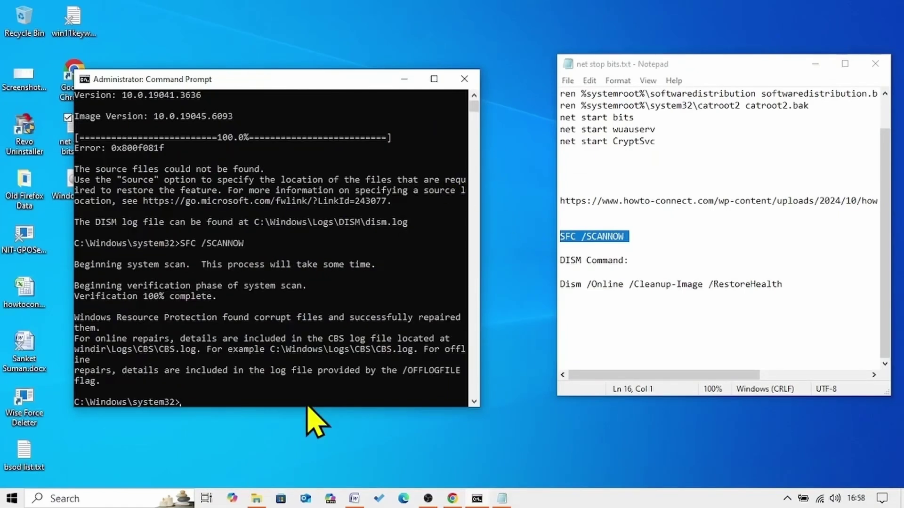
type("exit")
key("Return")
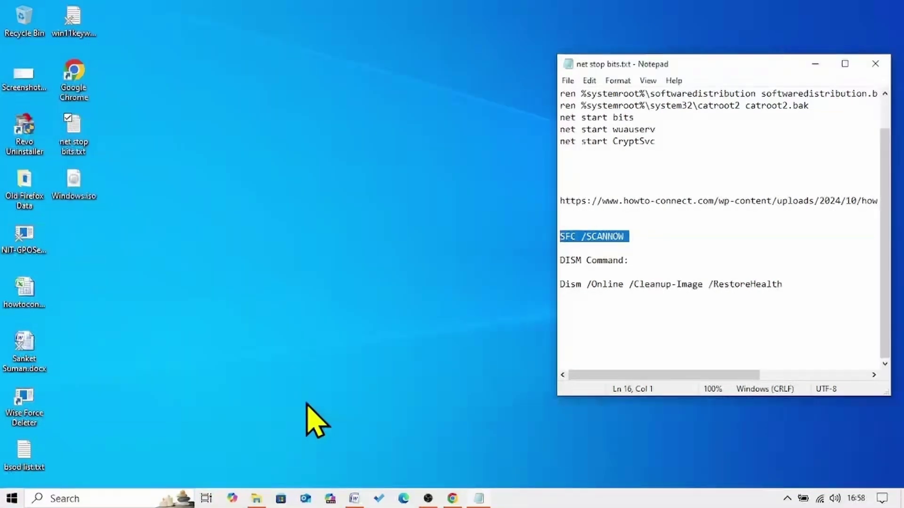
Close the Notepad notes and restart Windows from the Start menu power options.
left_click(875, 68)
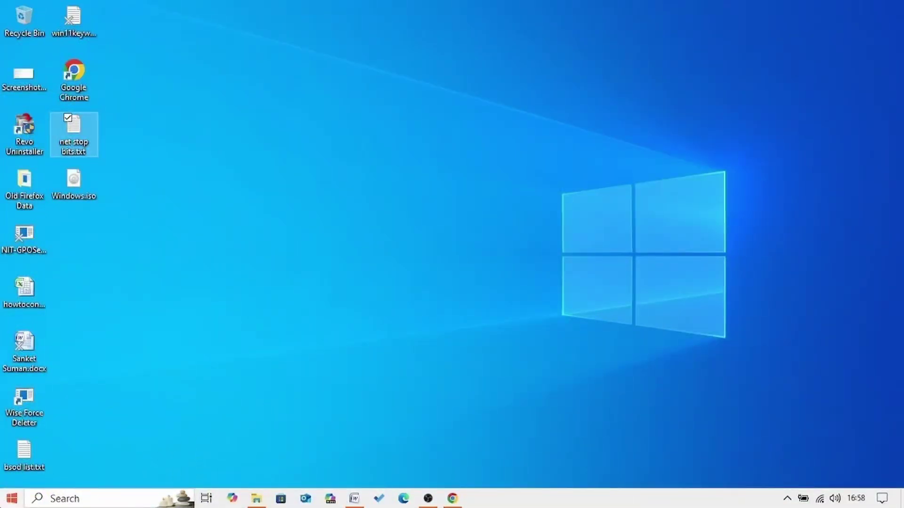
left_click(12, 498)
mouse_move(12, 480)
left_click(55, 465)
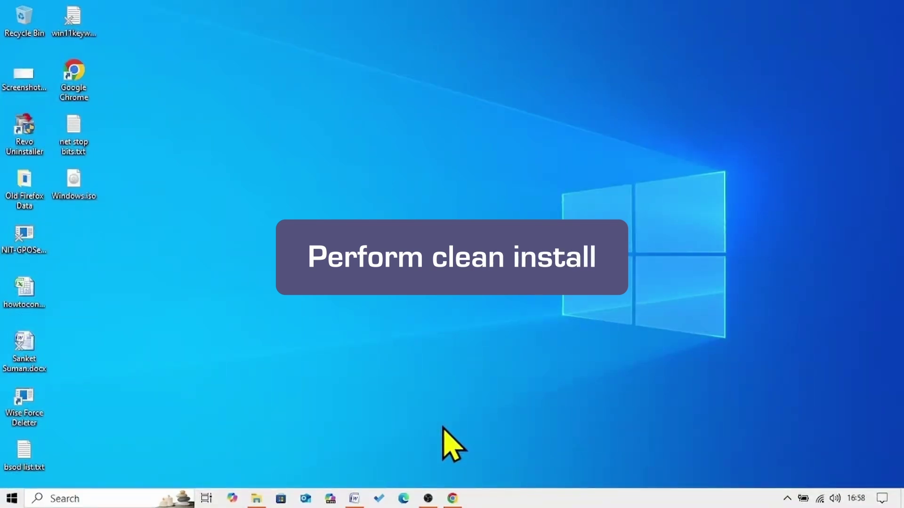
Search 'windows 10 download' in a new Chrome tab, then download and launch MediaCreationTool_22H2.
left_click(453, 499)
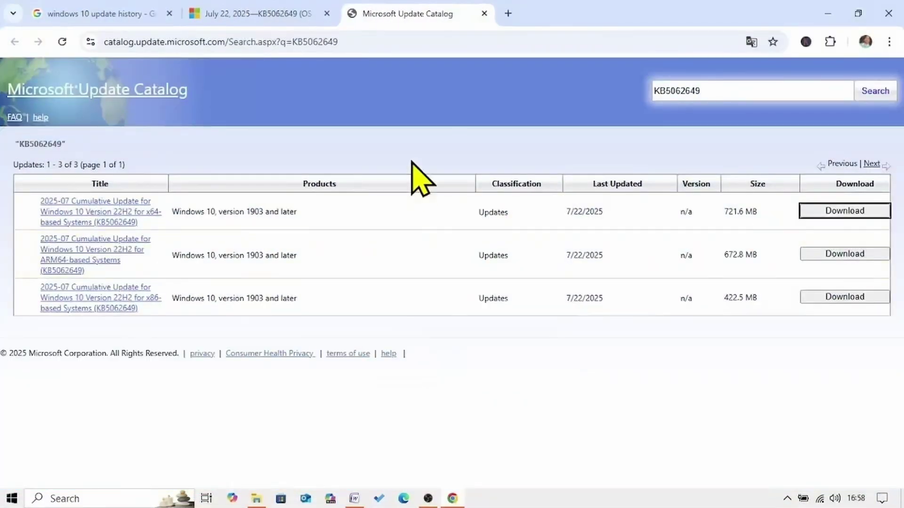
left_click(506, 14)
type("w")
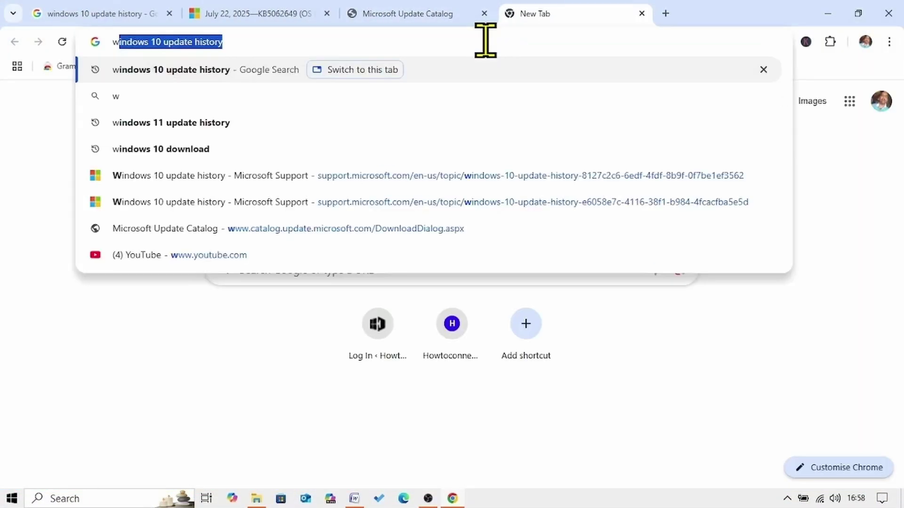
type("indo")
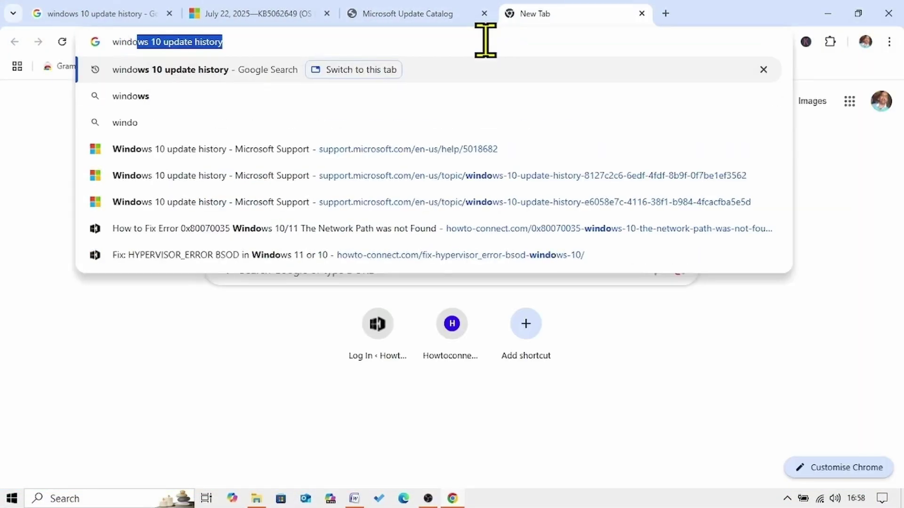
type("ws 10 do")
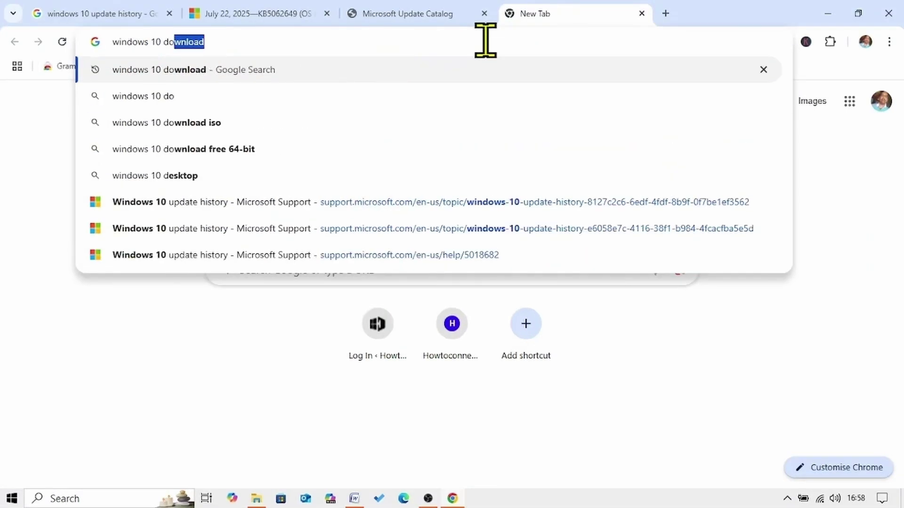
type("wnload")
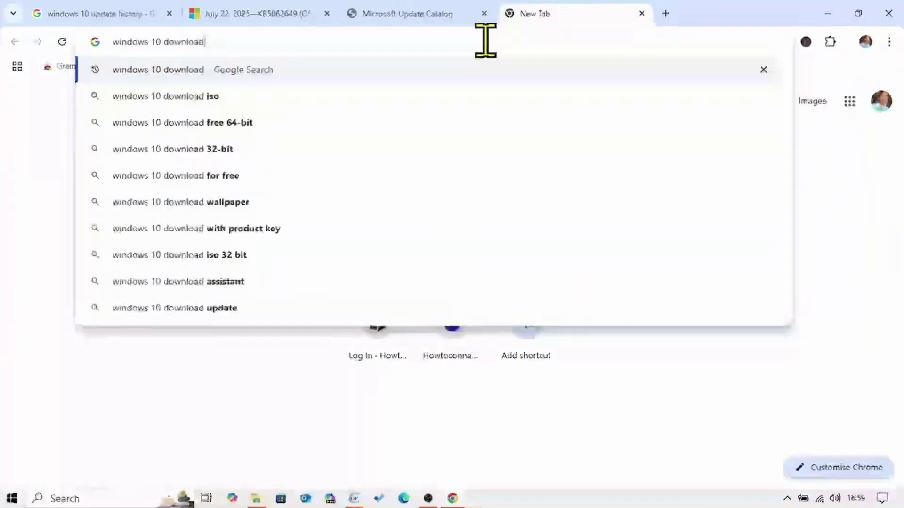
key("Return")
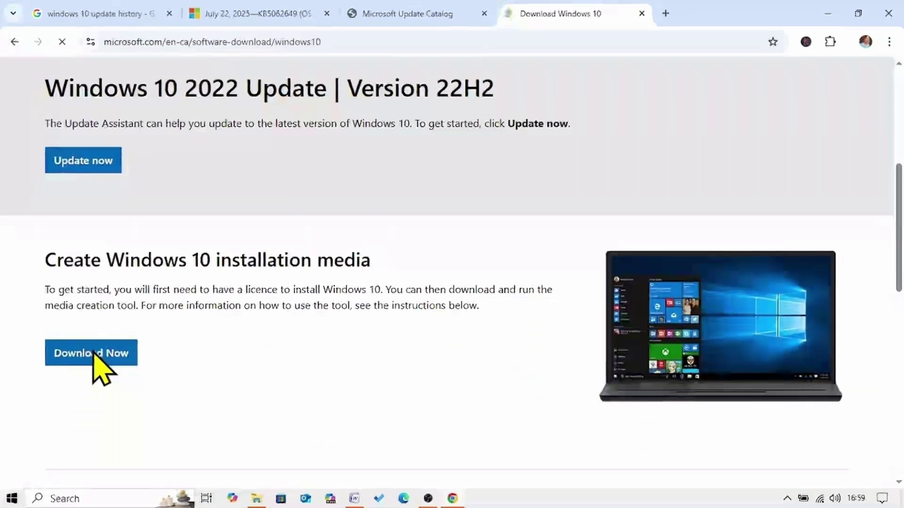
left_click(93, 353)
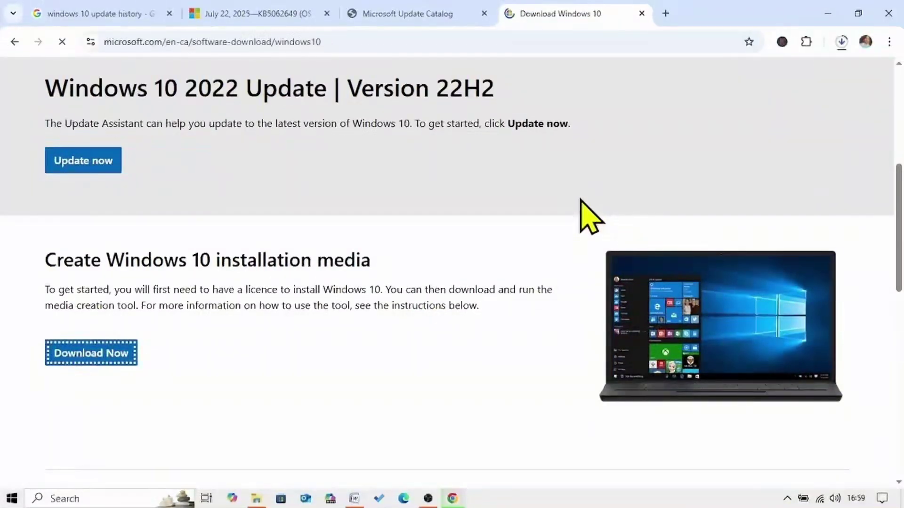
left_click(842, 43)
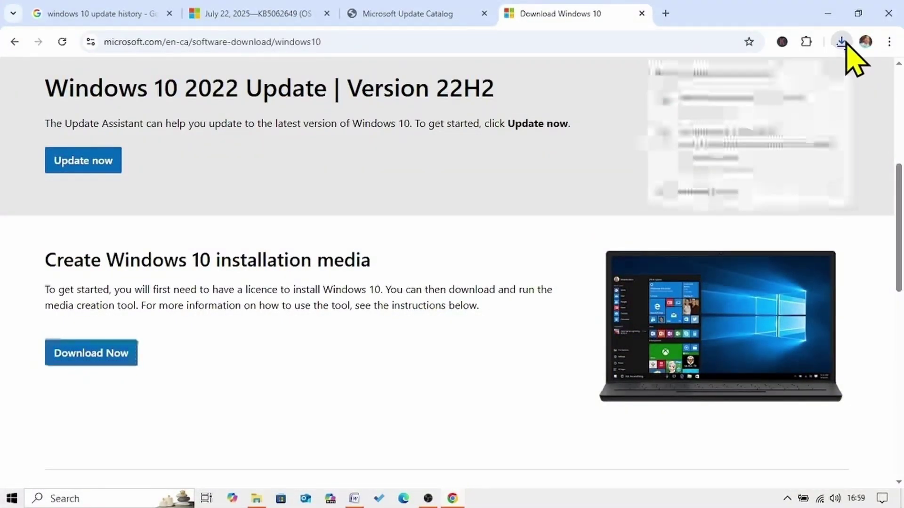
left_click(740, 106)
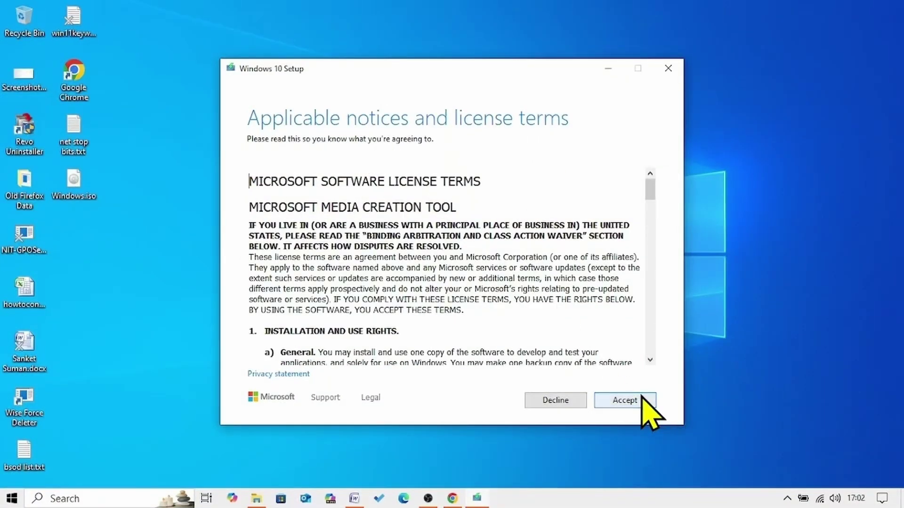
Accept the license, choose Create installation media, and keep the recommended language and edition.
left_click(625, 400)
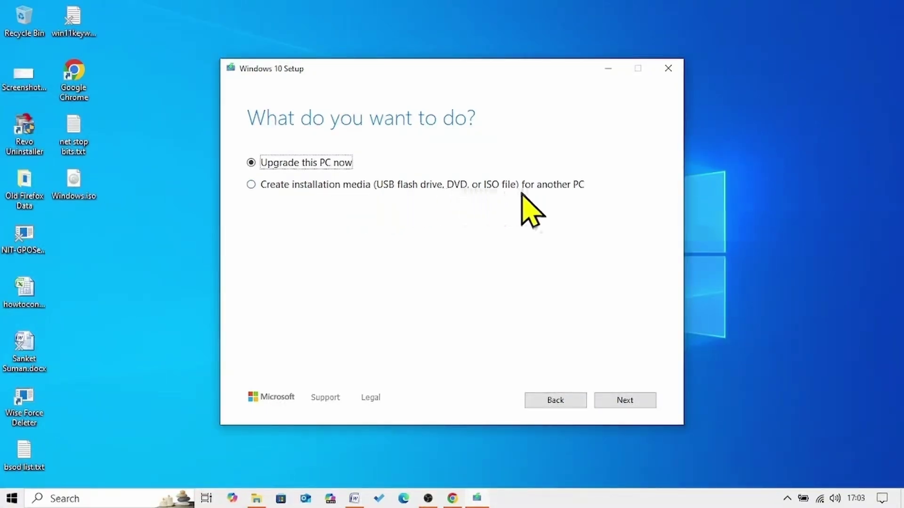
left_click(250, 185)
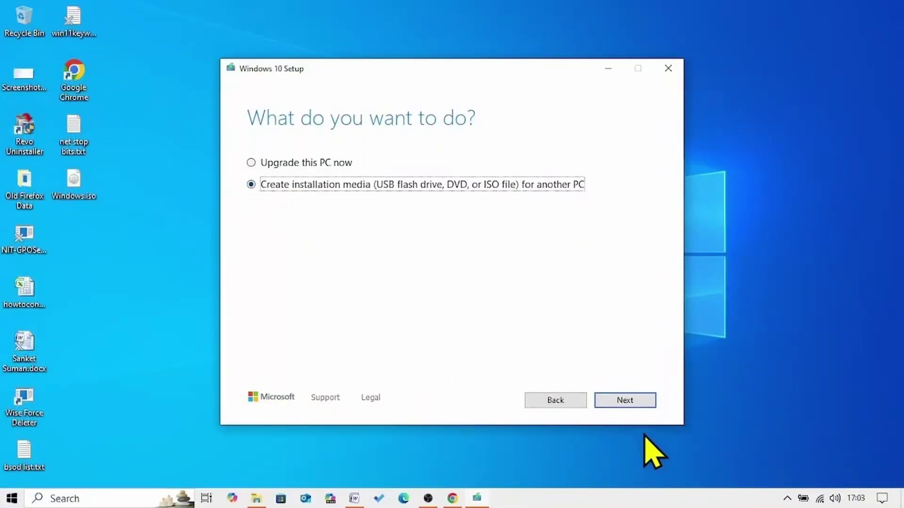
left_click(626, 403)
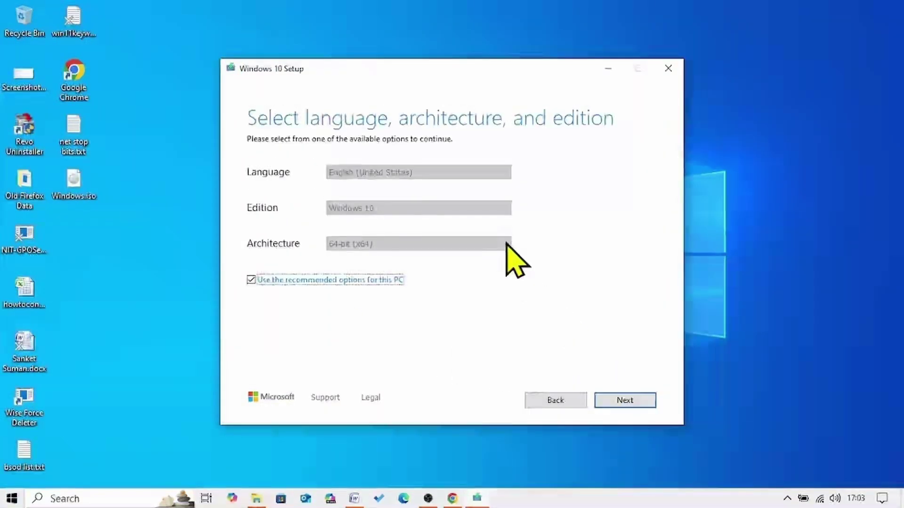
left_click(624, 401)
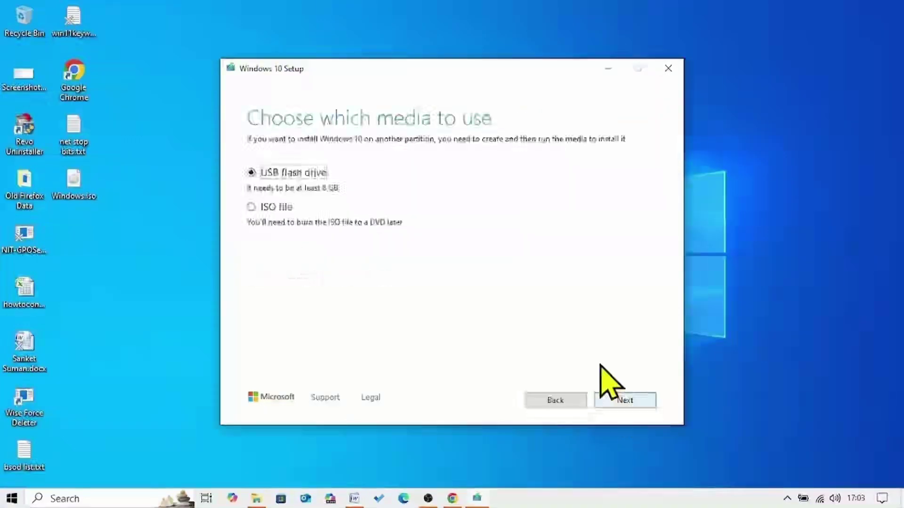
Choose ISO file and save Windows.iso to the Downloads folder.
left_click(251, 207)
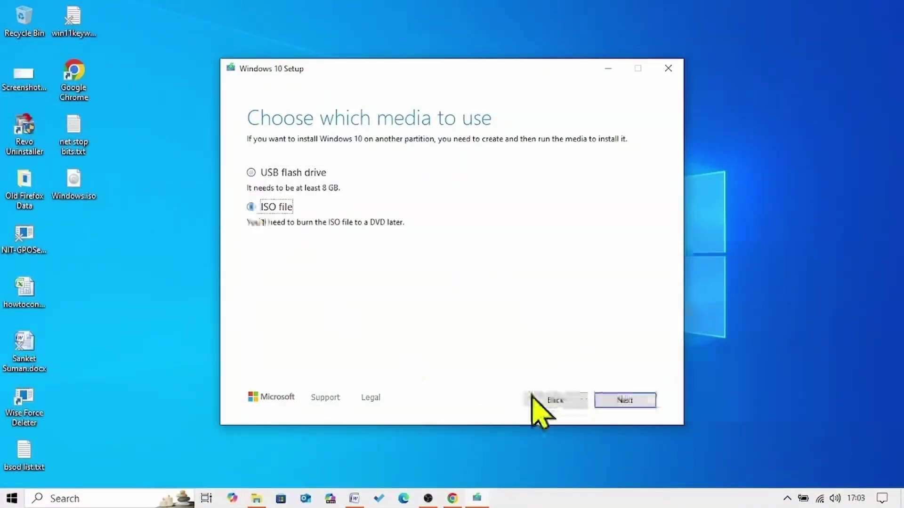
left_click(624, 400)
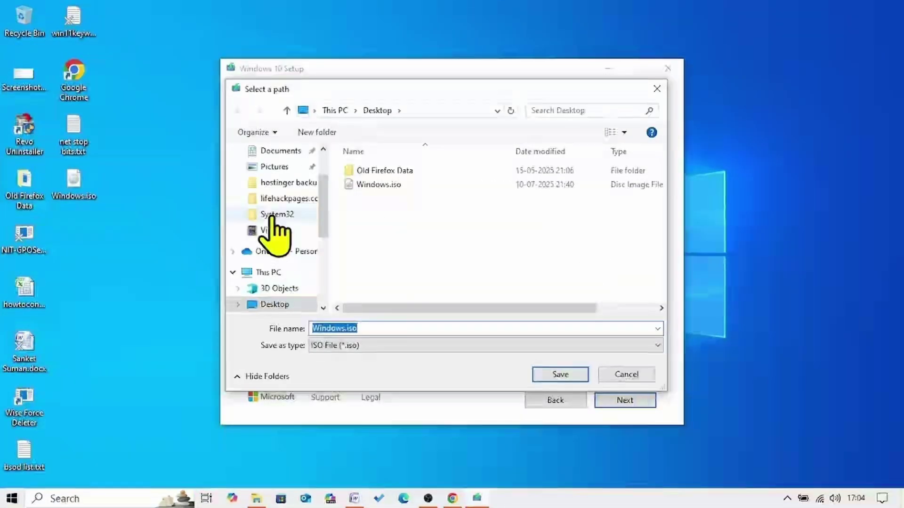
scroll(275, 231, "up", 3)
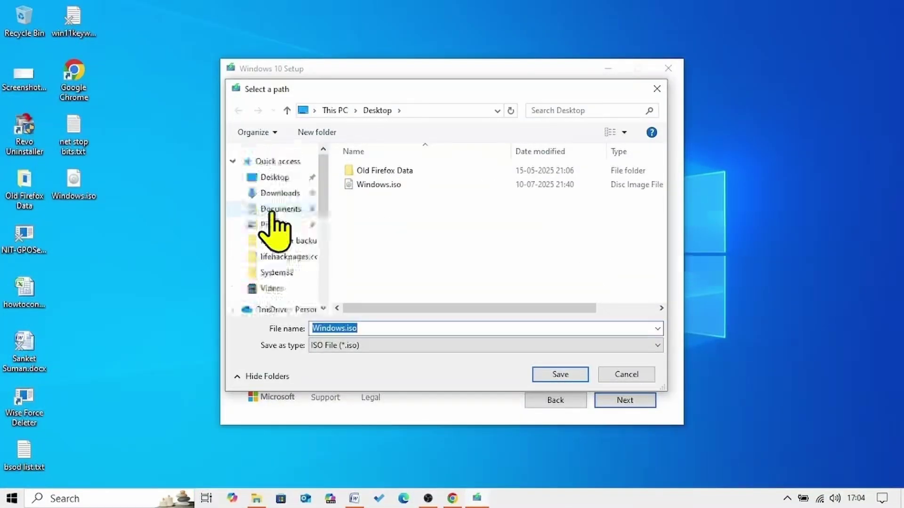
left_click(278, 193)
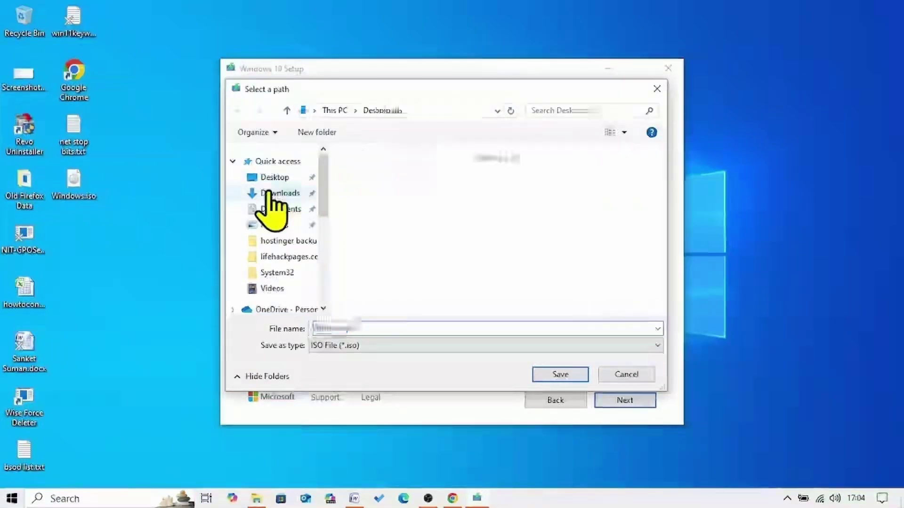
left_click(562, 376)
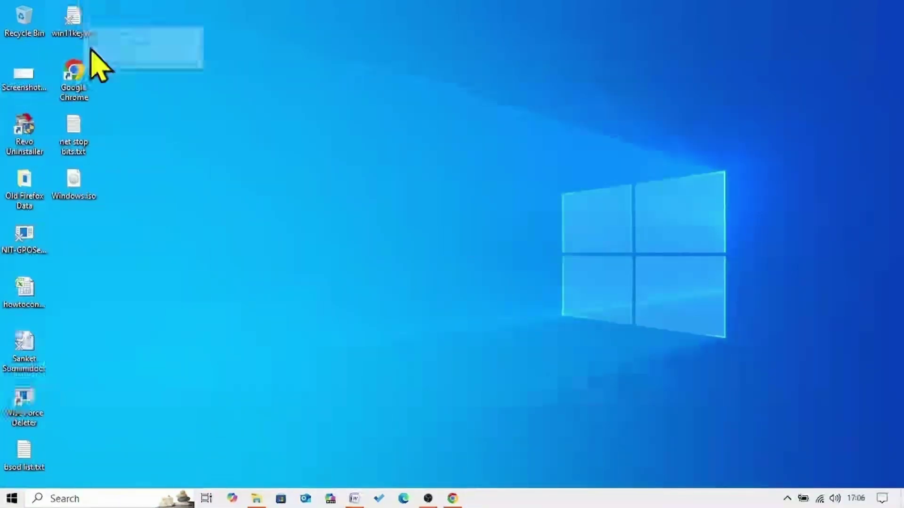
Mount Windows.iso as the DVD drive (G:) and run its setup.exe as administrator.
right_click(70, 186)
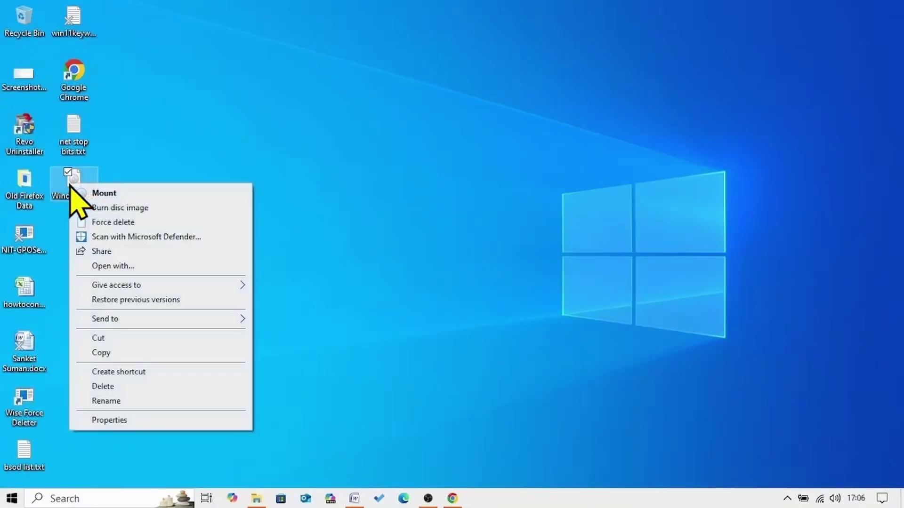
left_click(85, 193)
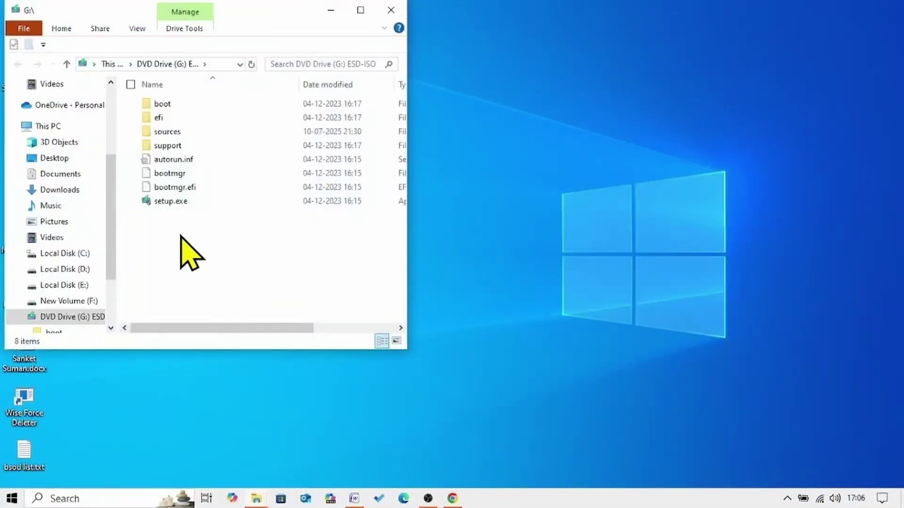
left_click(361, 10)
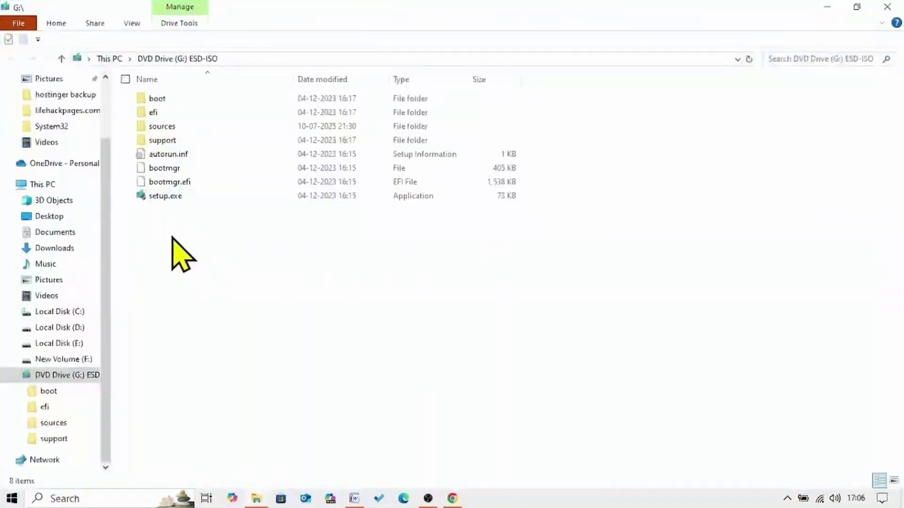
right_click(158, 199)
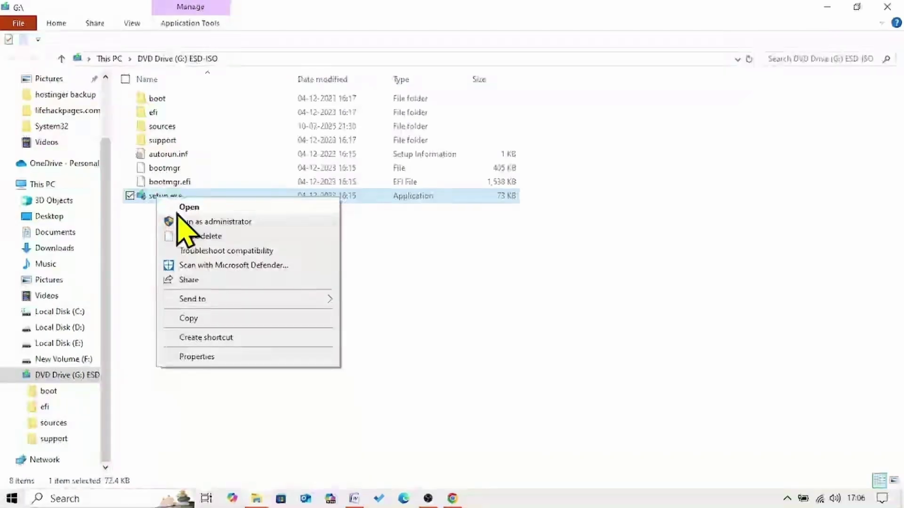
left_click(188, 222)
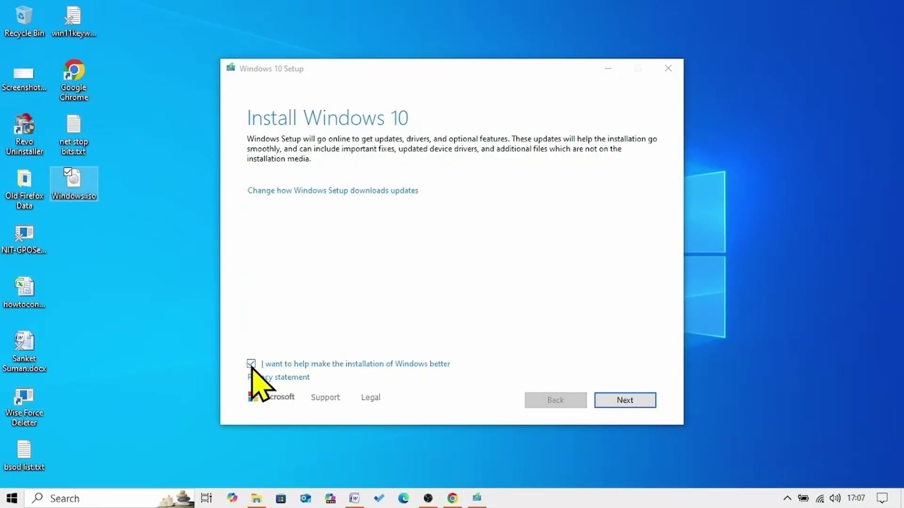
Decline installation feedback, accept the license terms and start installing Windows 10 keeping personal files and apps.
left_click(251, 364)
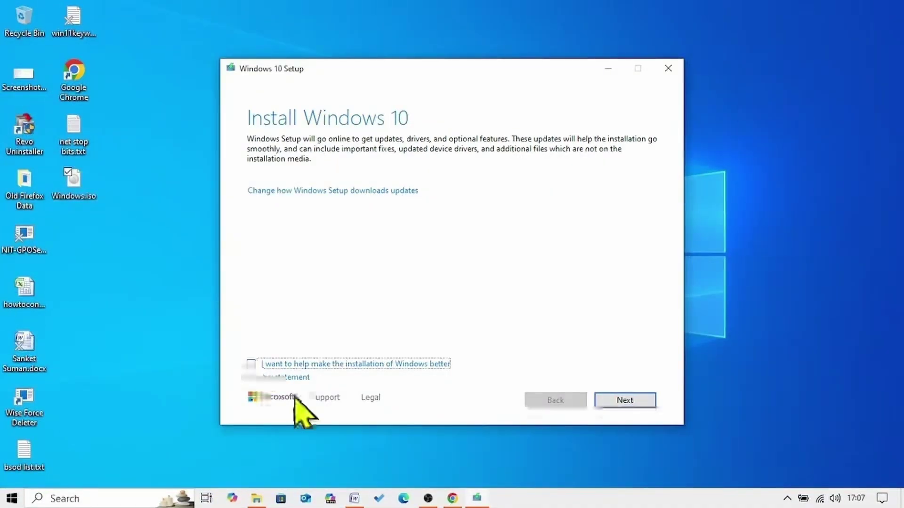
left_click(618, 401)
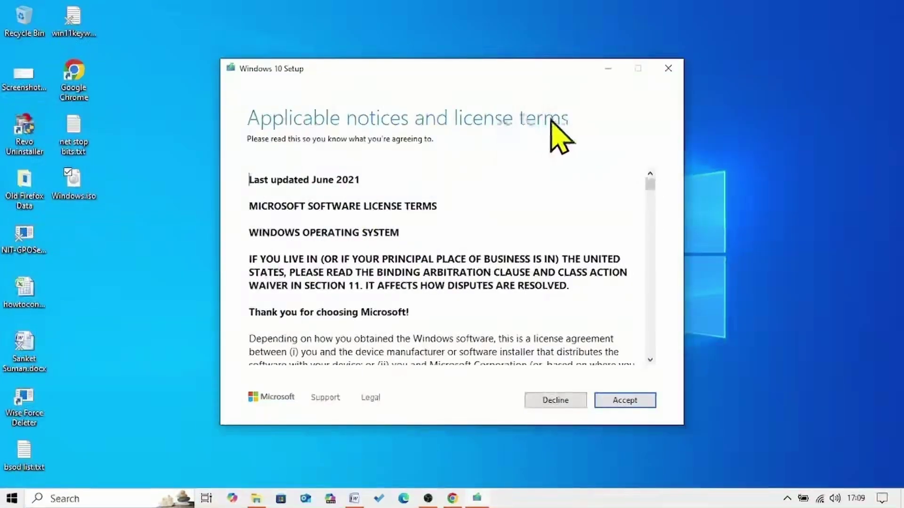
left_click(621, 422)
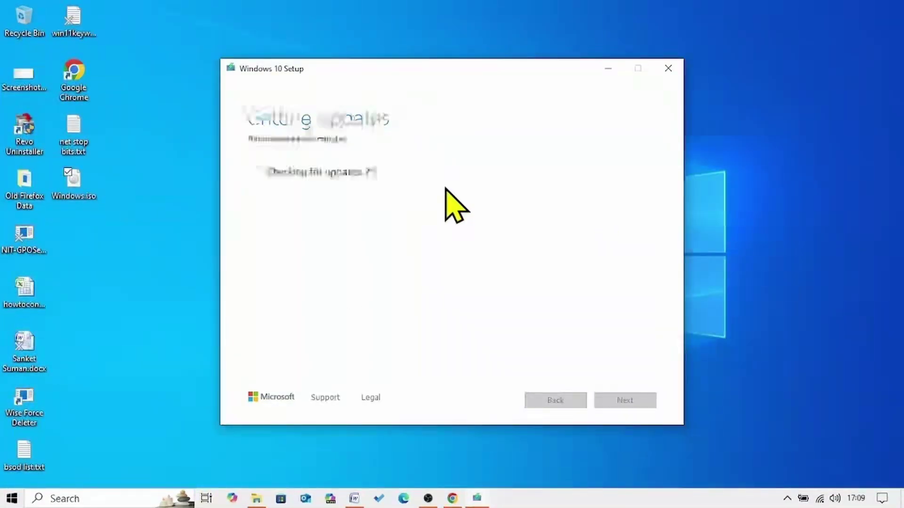
left_click(802, 372)
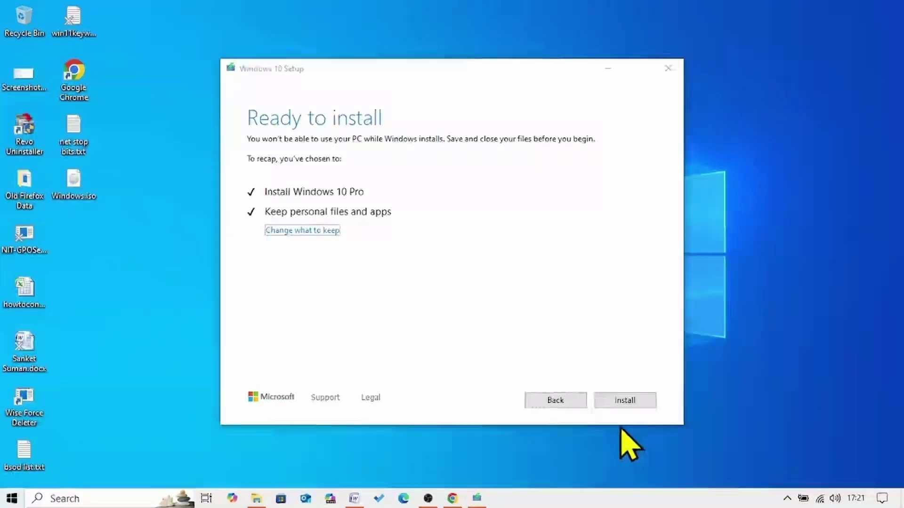
left_click(620, 401)
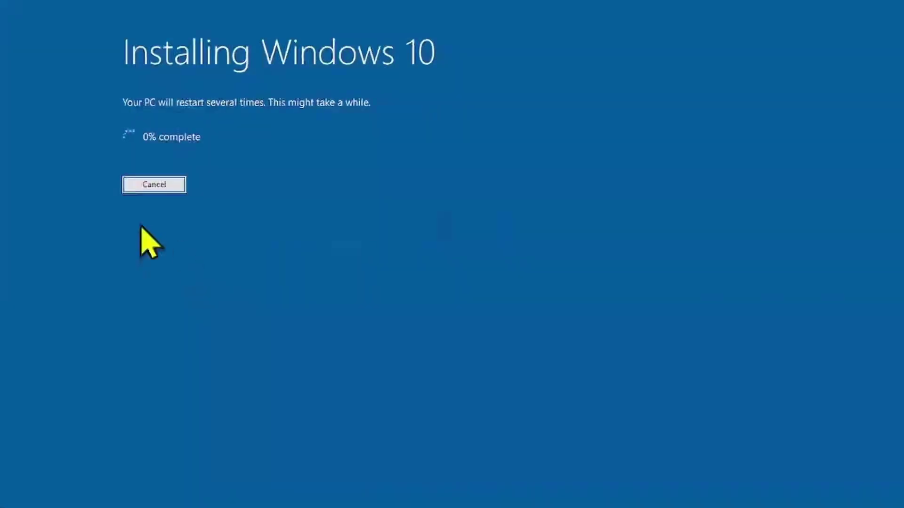